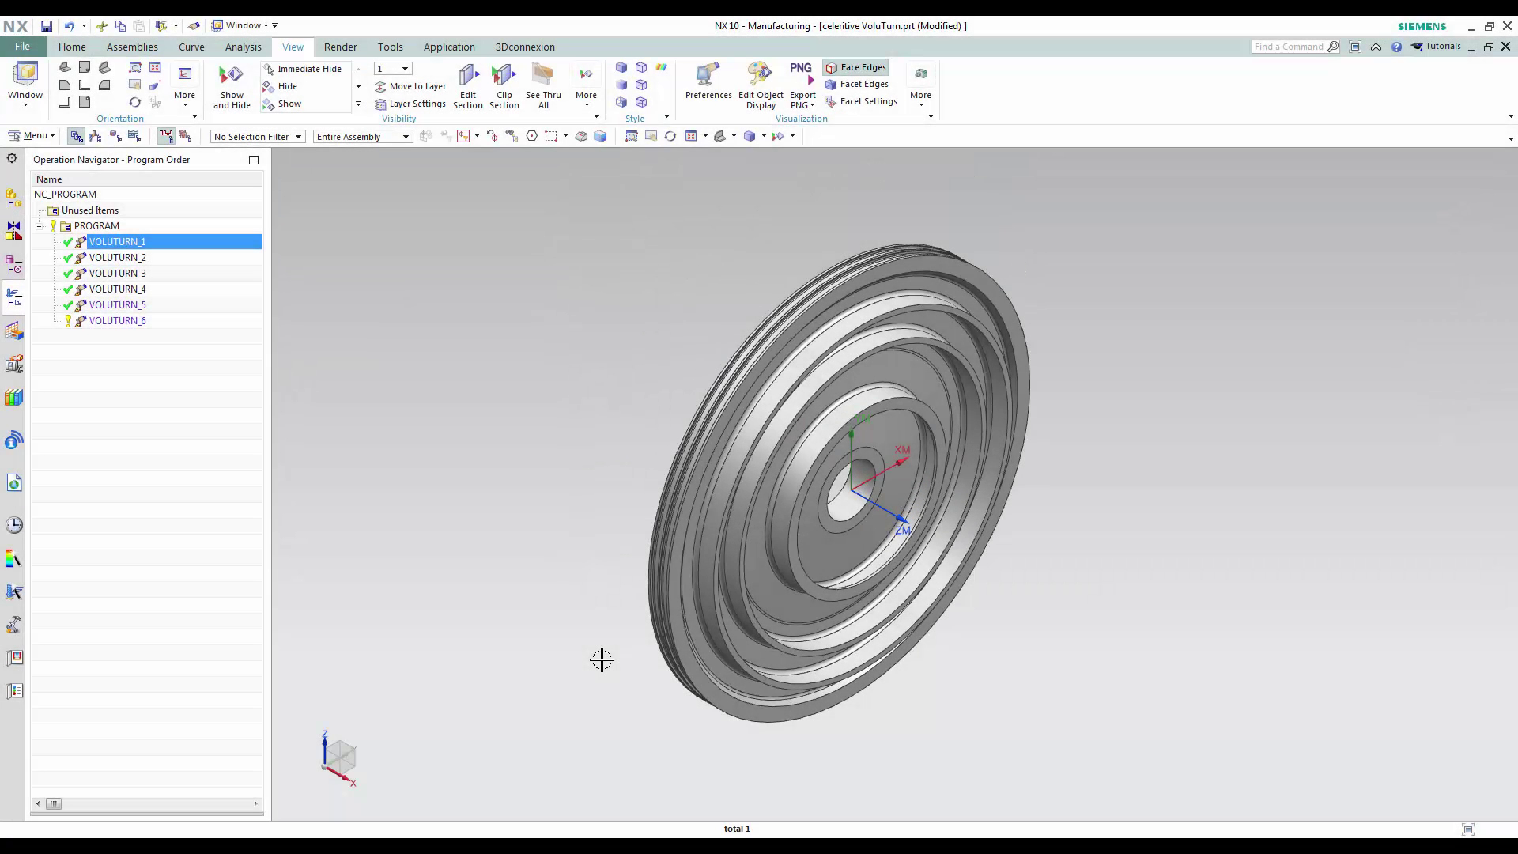
- Edit VOLUTURN_1 and open its User Parameters, keeping the Linear Zig cut strategy
right_click(221, 250)
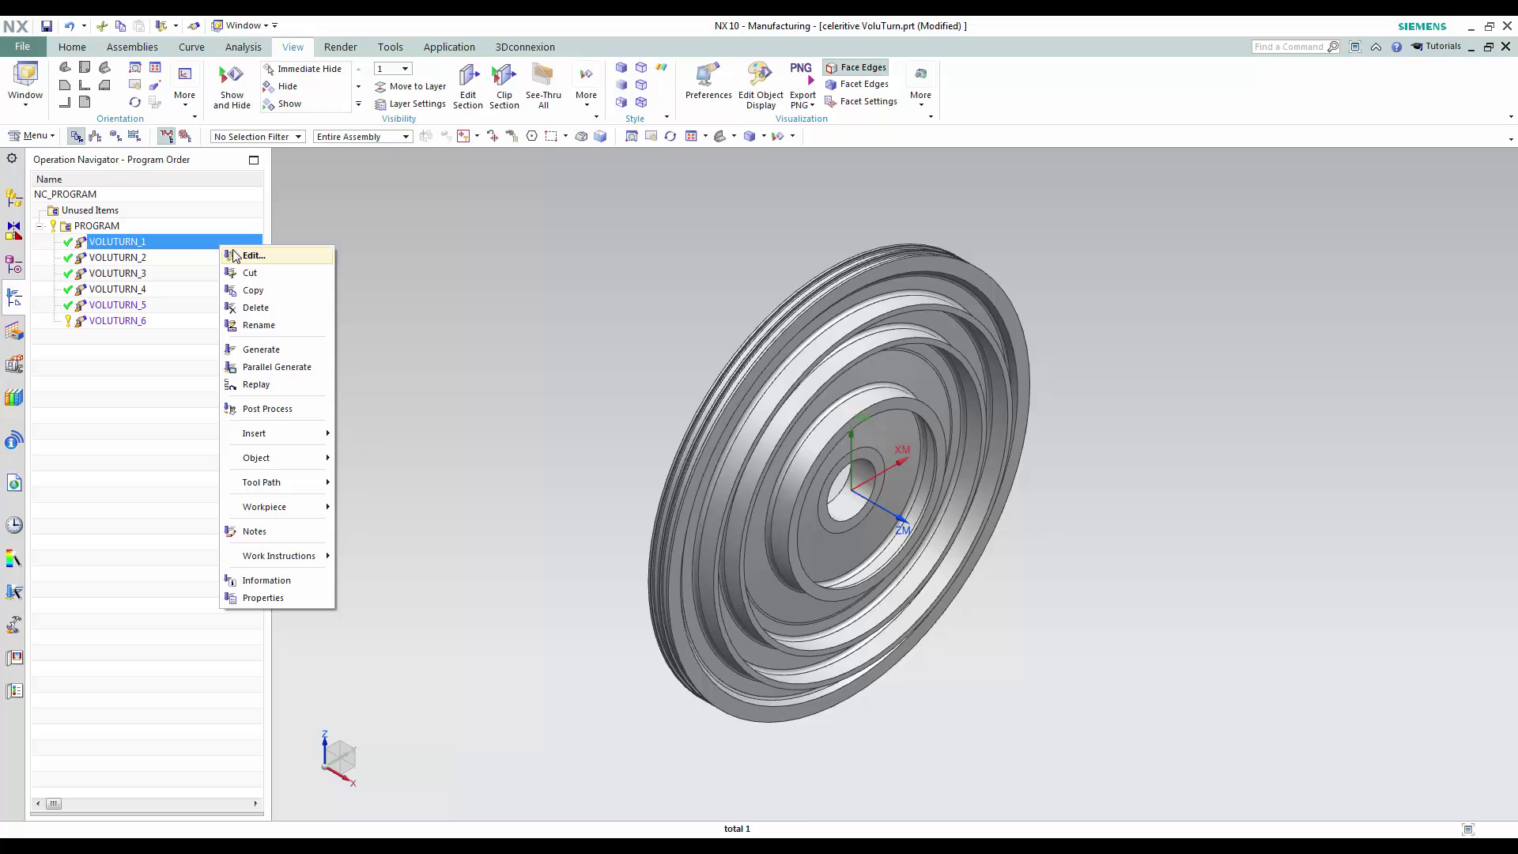
click(236, 255)
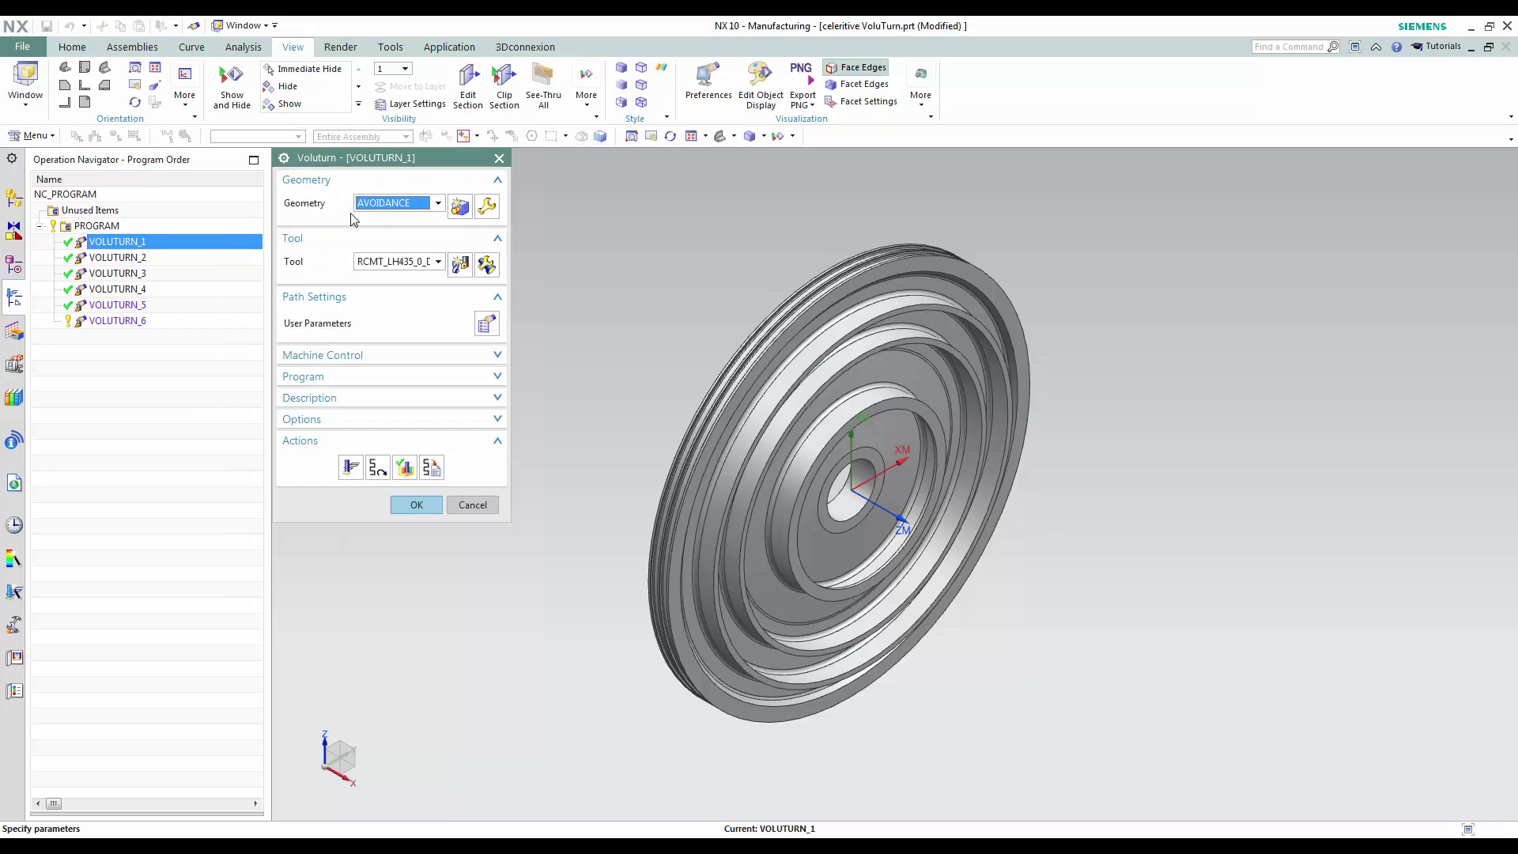
click(485, 326)
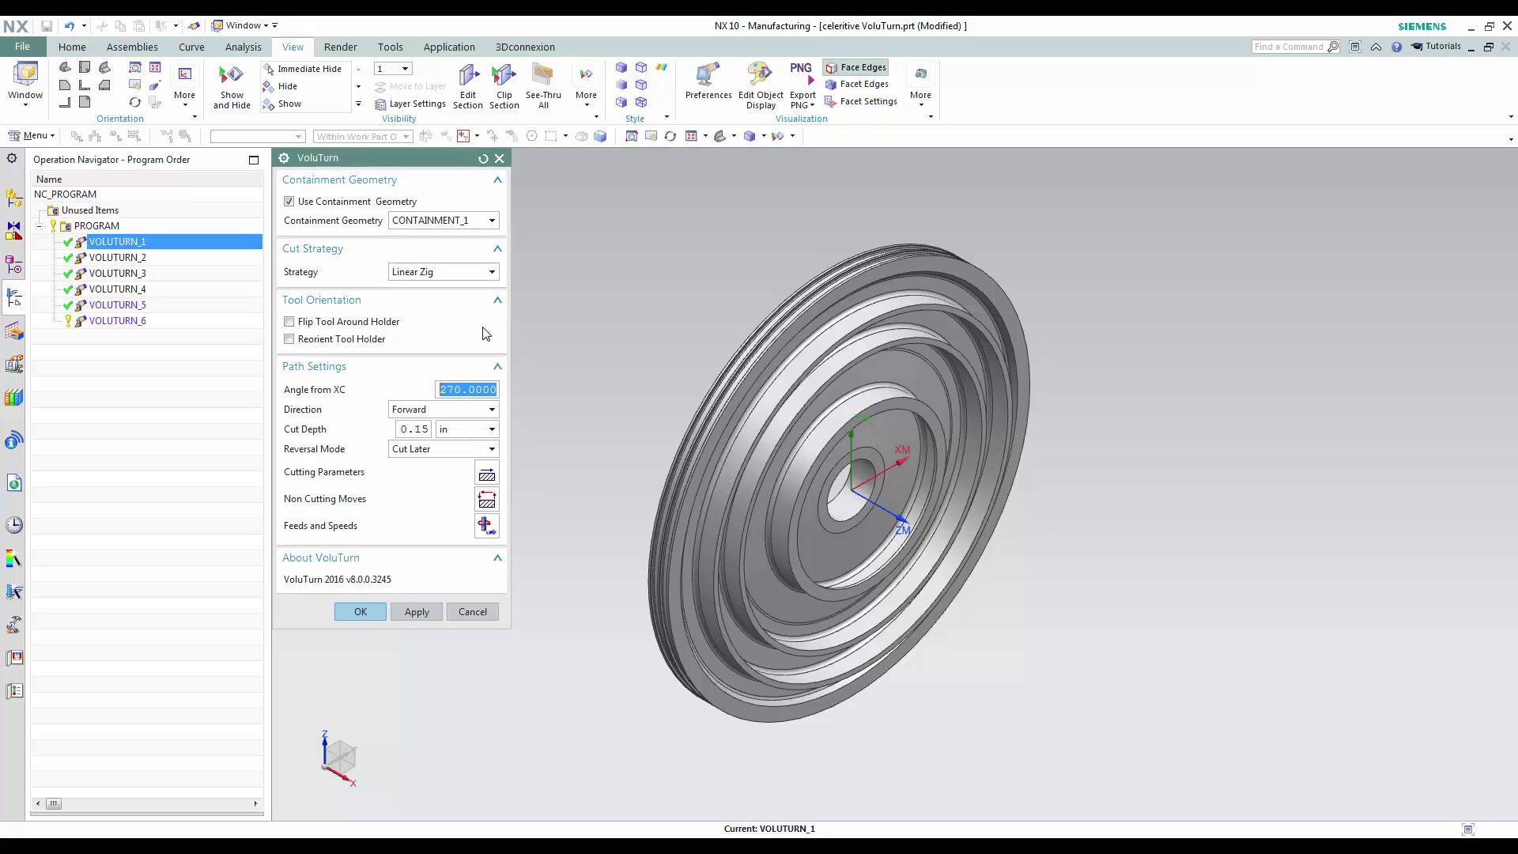
click(491, 272)
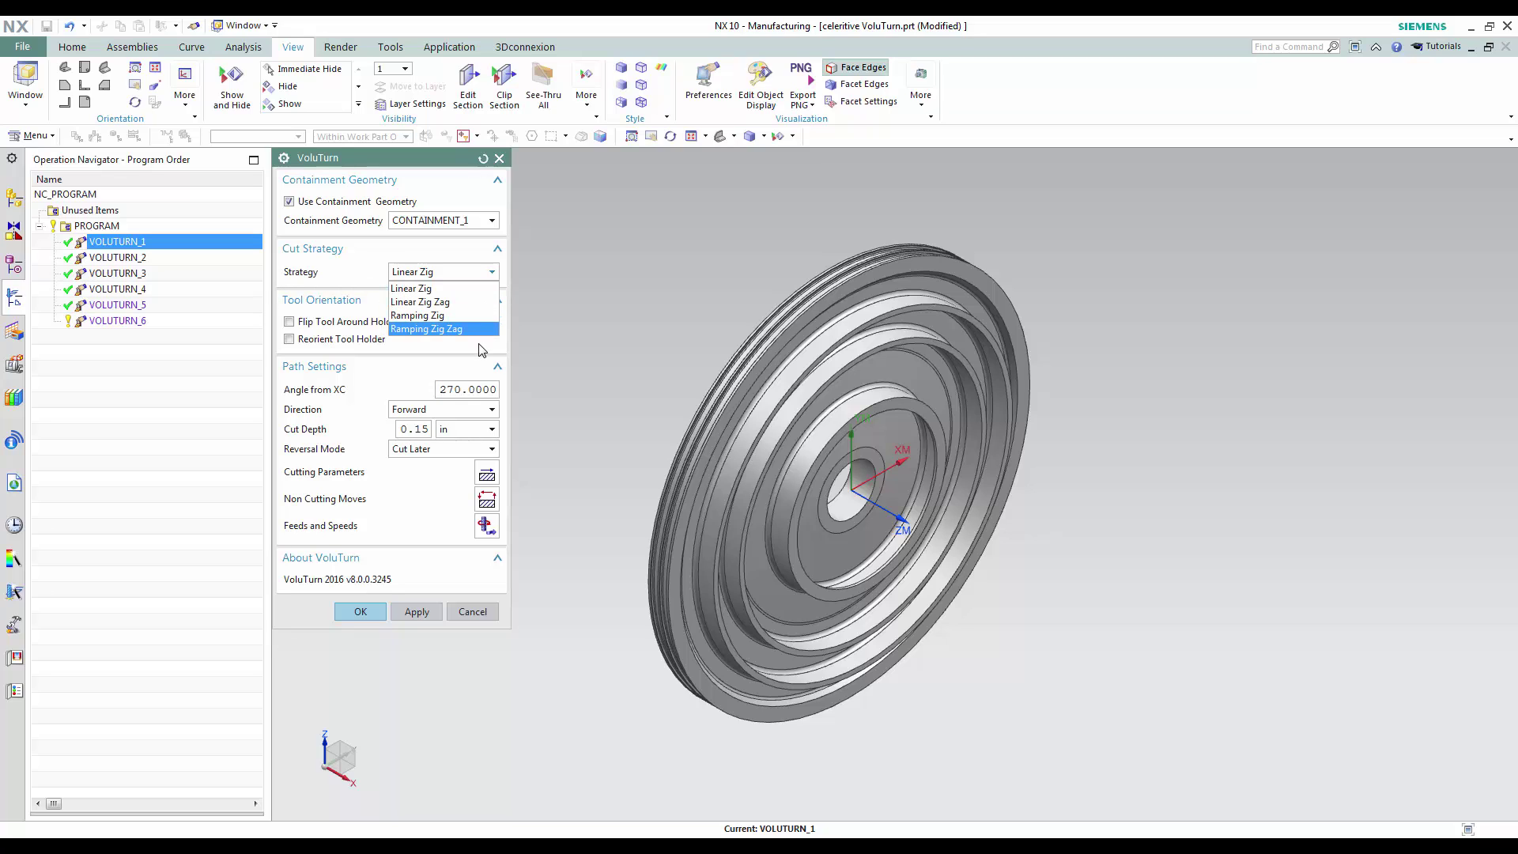
click(480, 350)
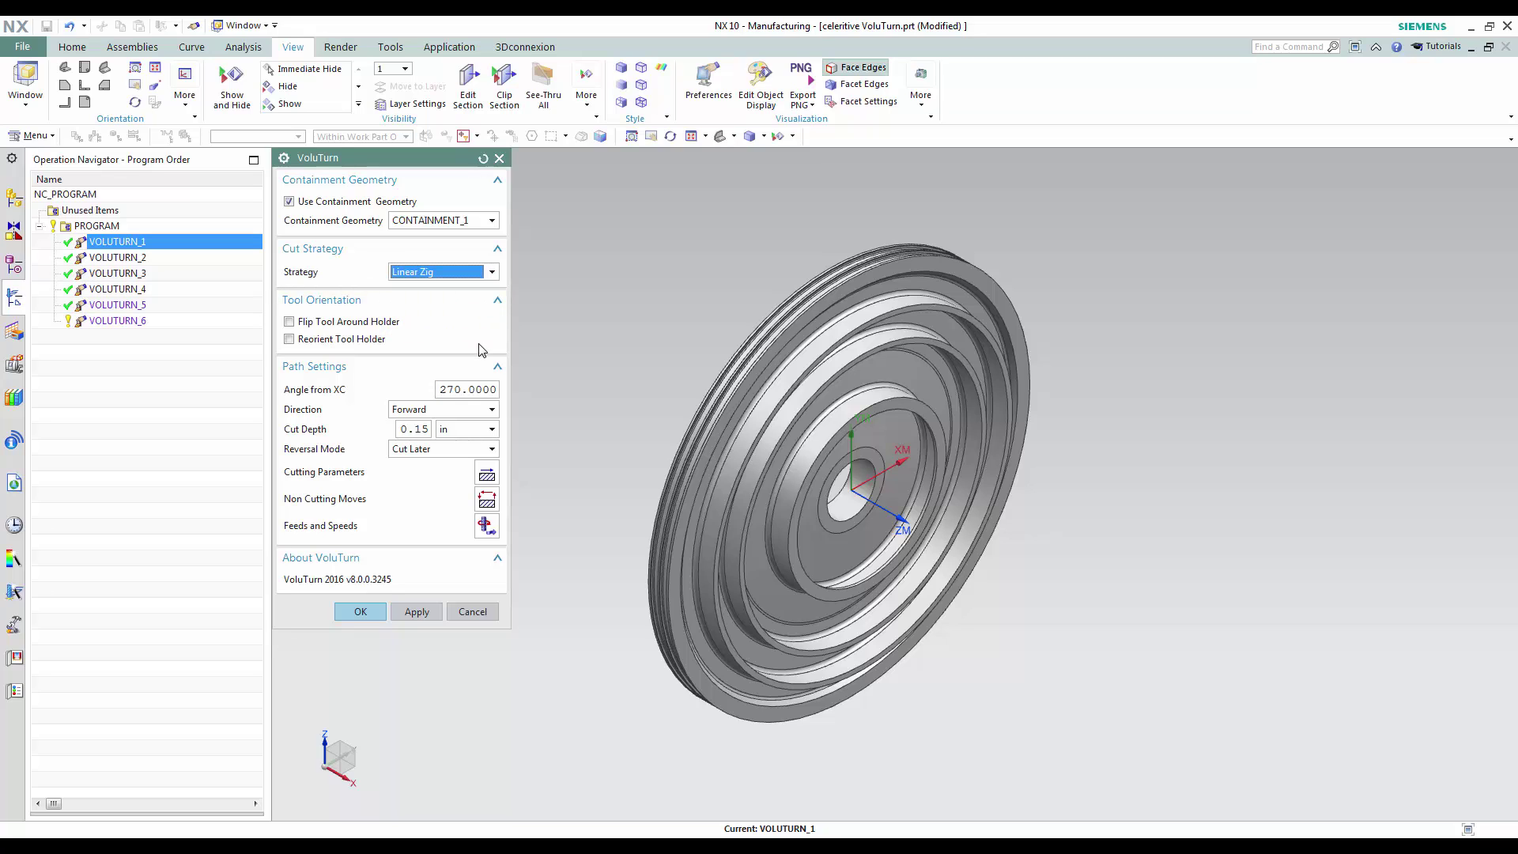
- Turn on Flip Tool Around Holder and Reorient Tool Holder for VOLUTURN_1
click(301, 325)
click(290, 340)
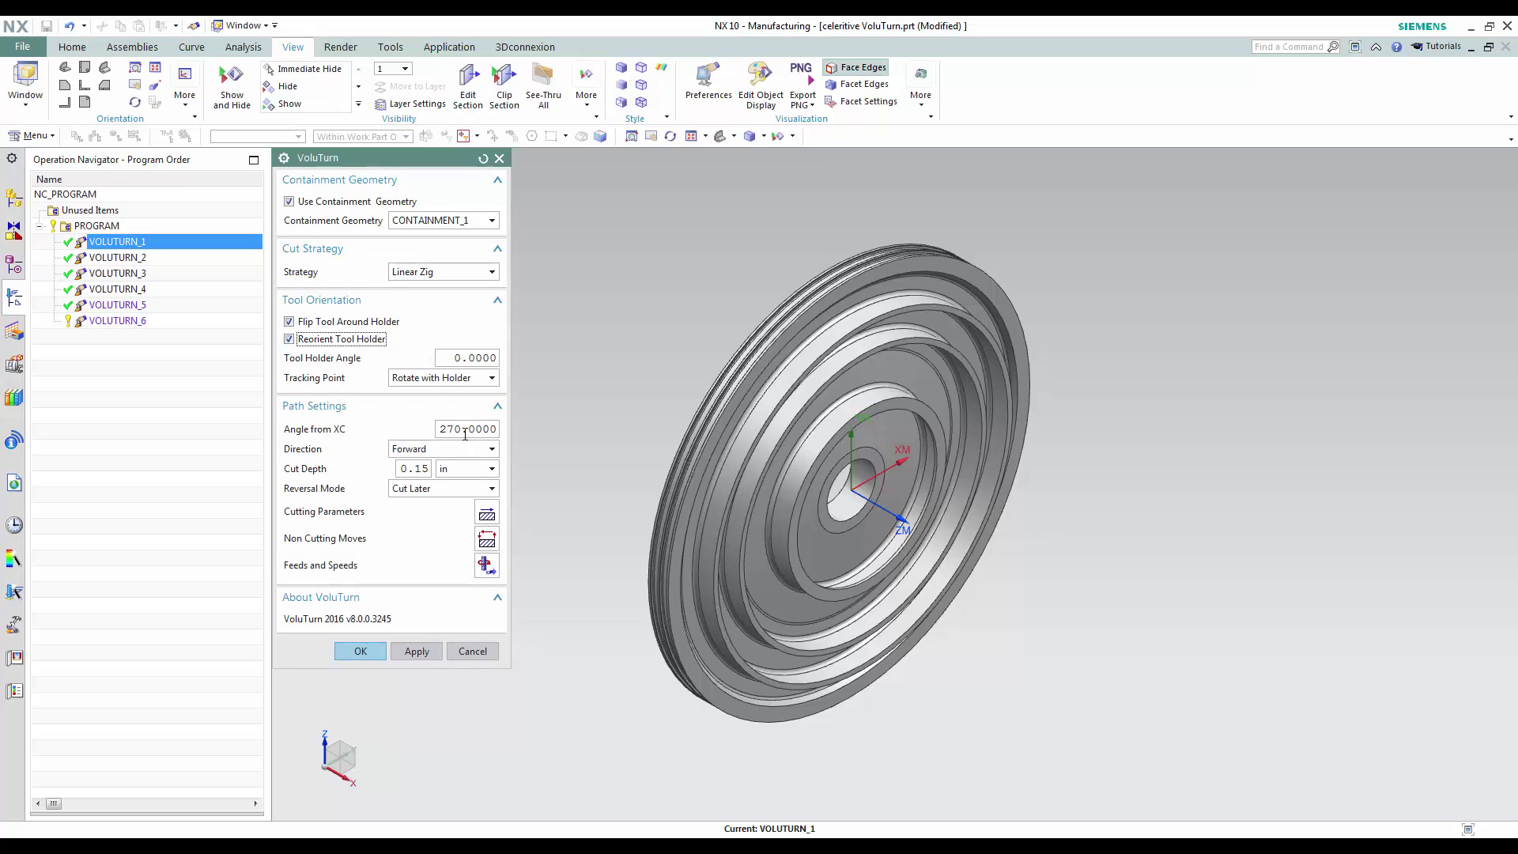
click(486, 514)
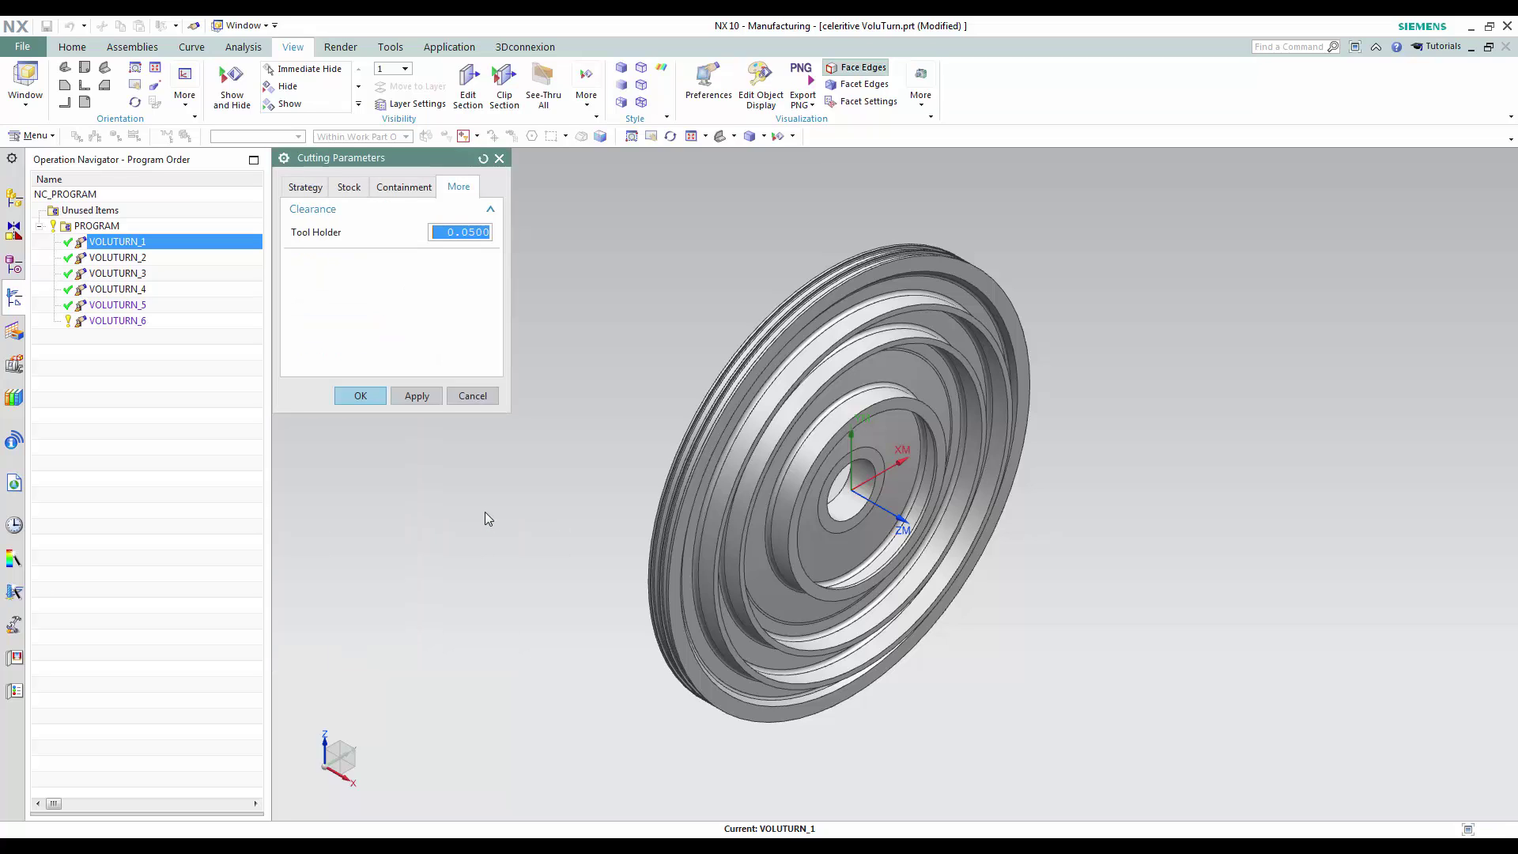
- Look through the Strategy, Stock, Containment and More tabs unchanged, then cancel Cutting Parameters
click(315, 190)
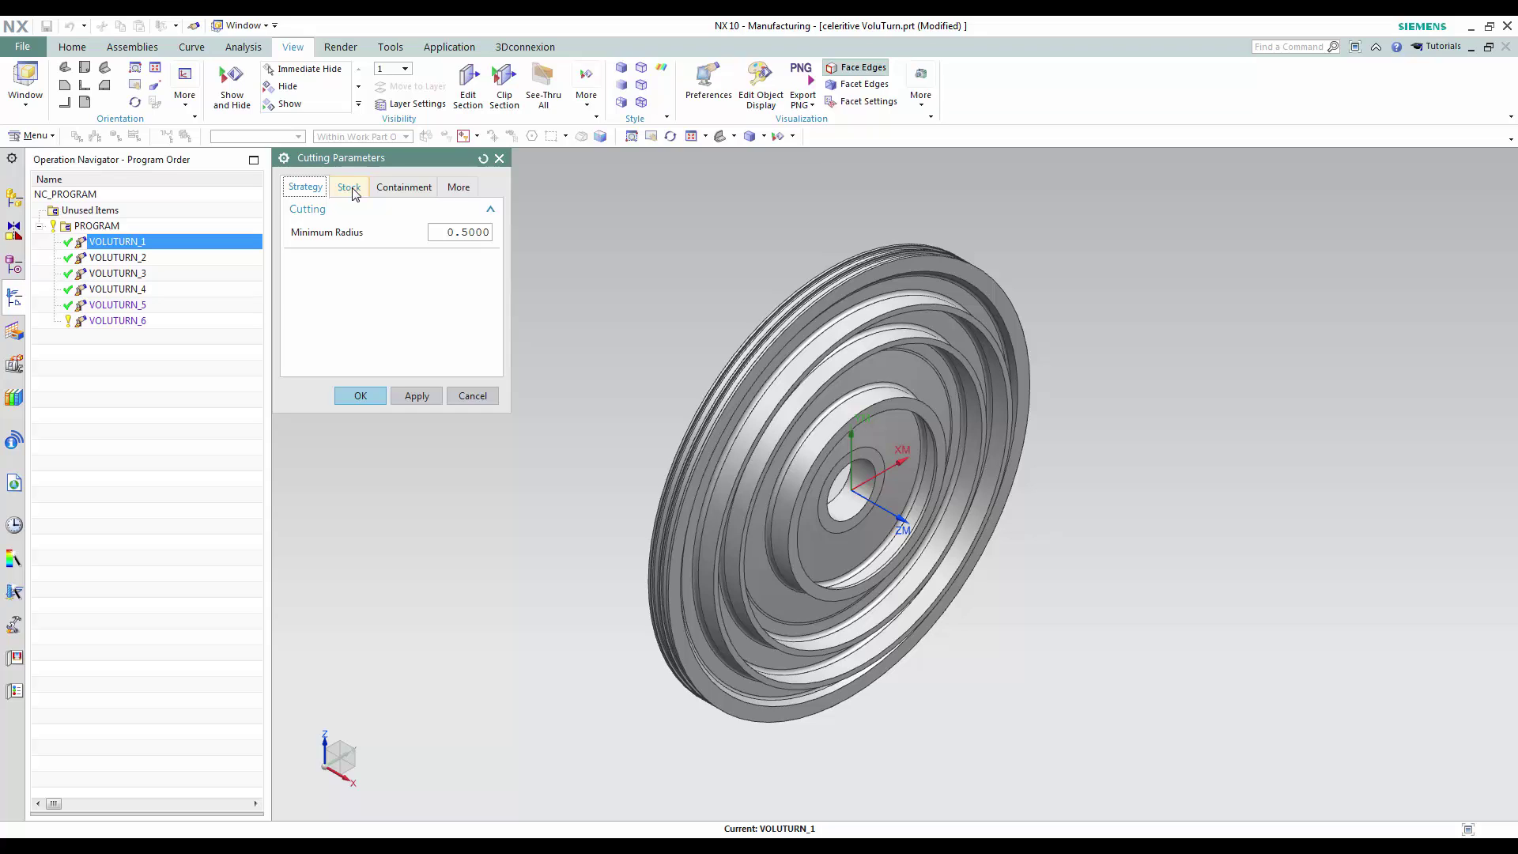
click(353, 191)
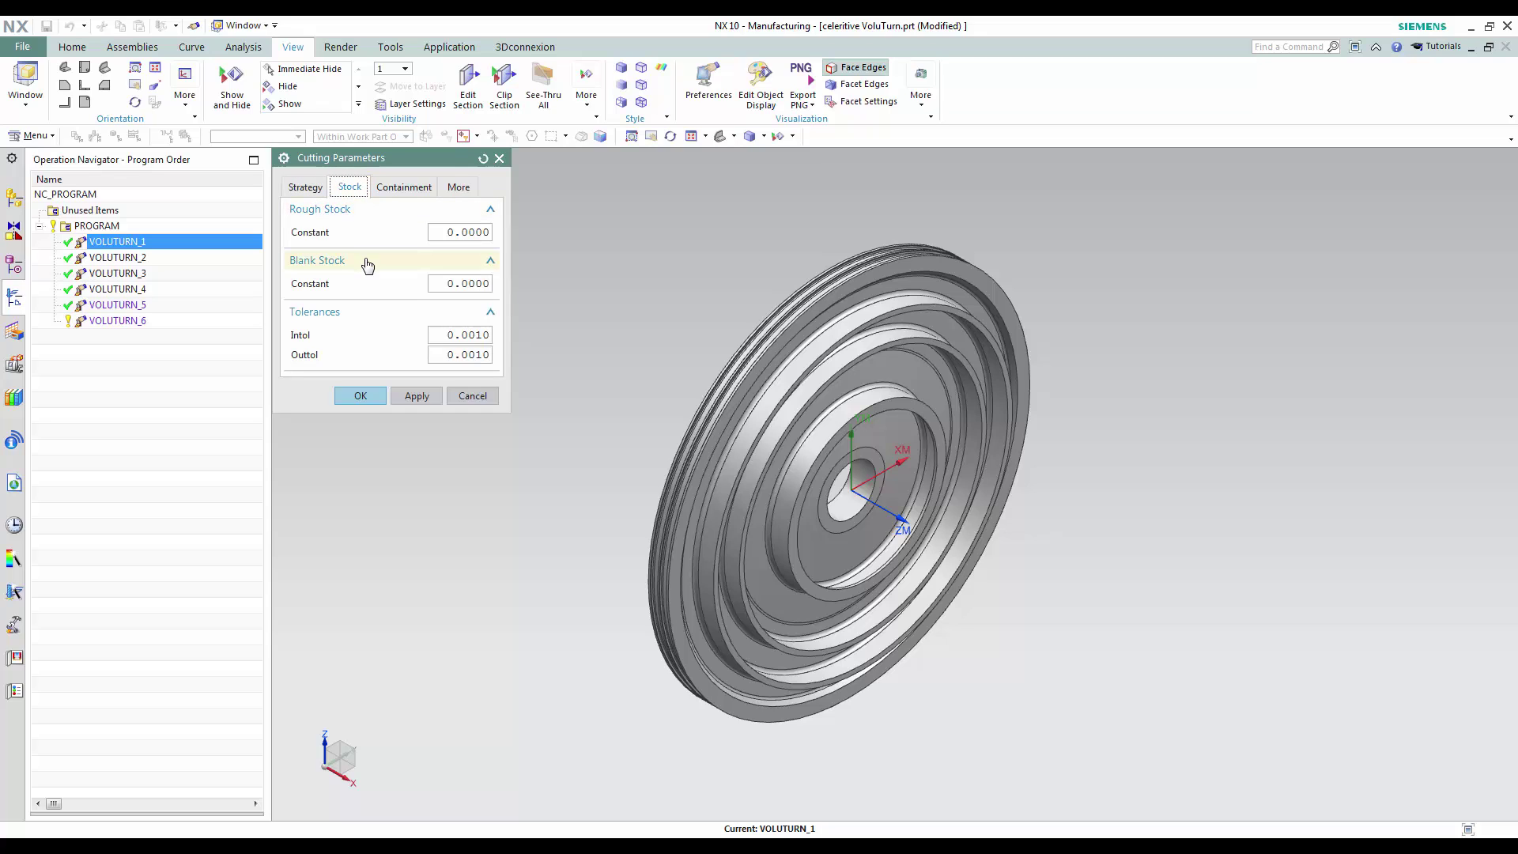
click(404, 189)
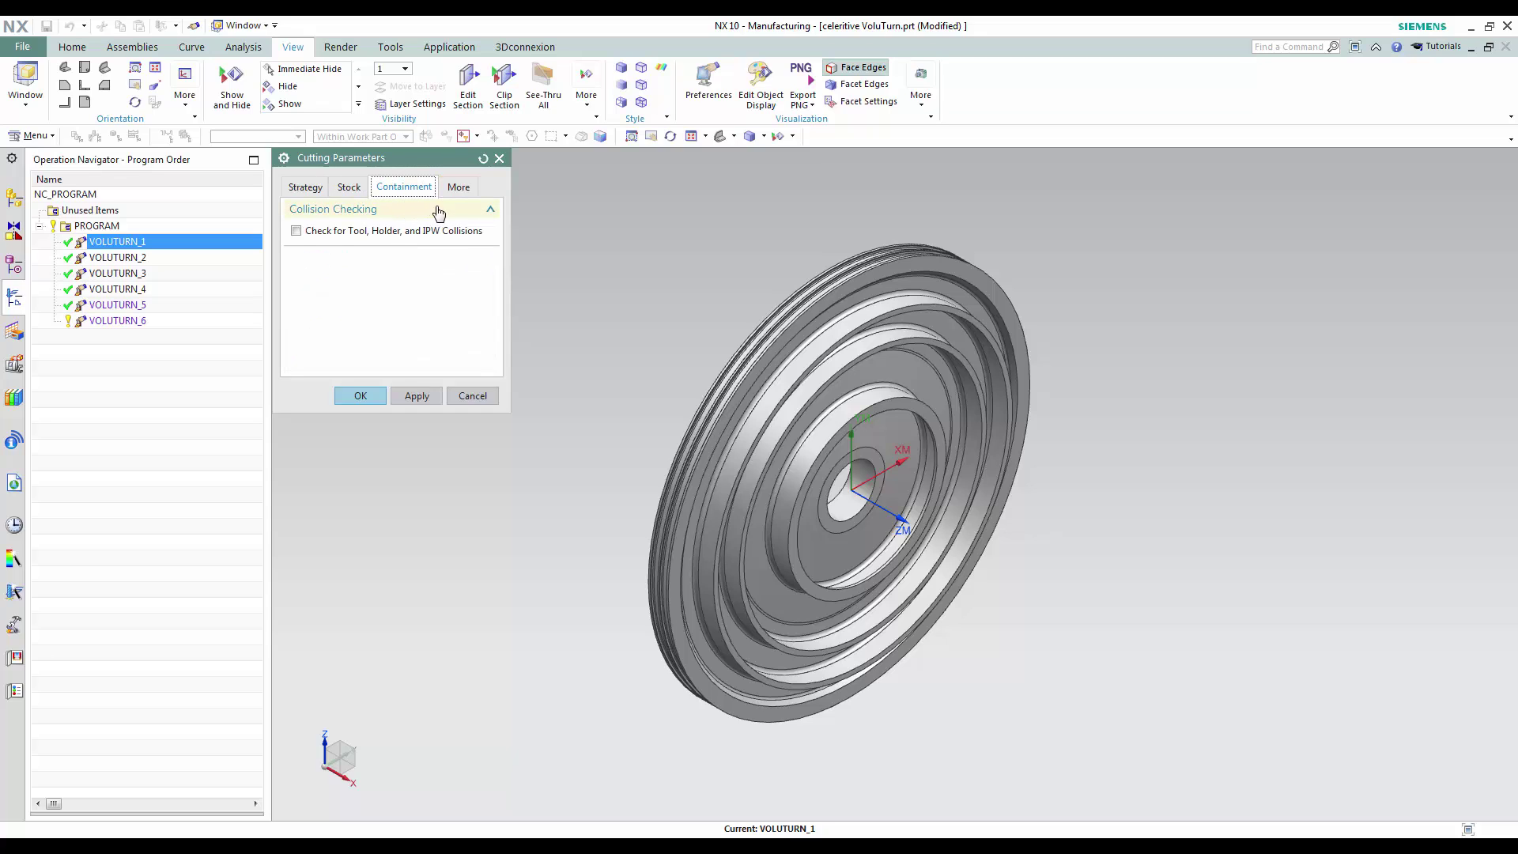
click(457, 190)
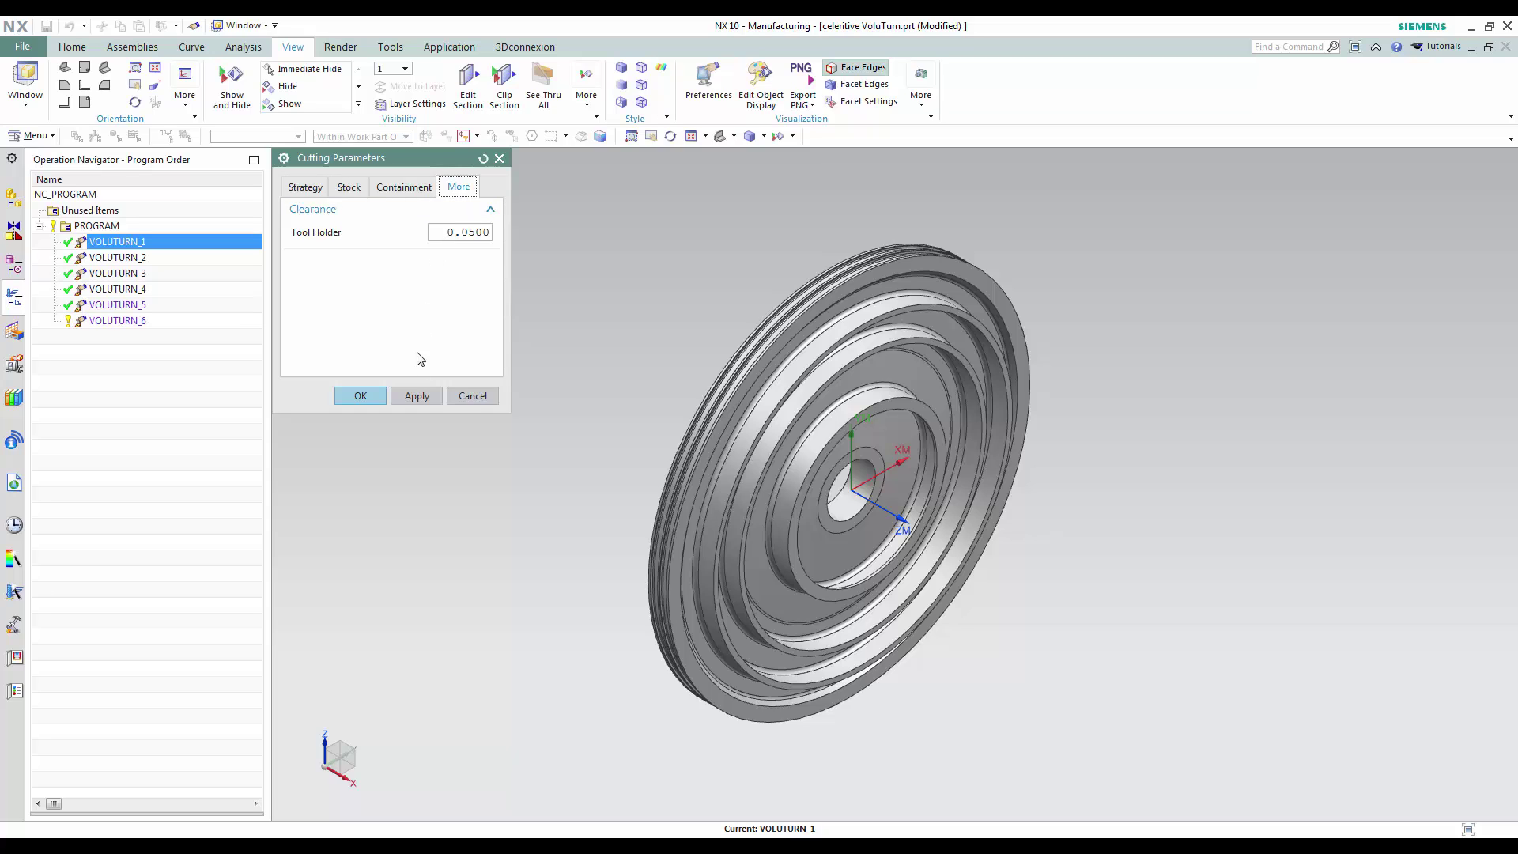
click(468, 402)
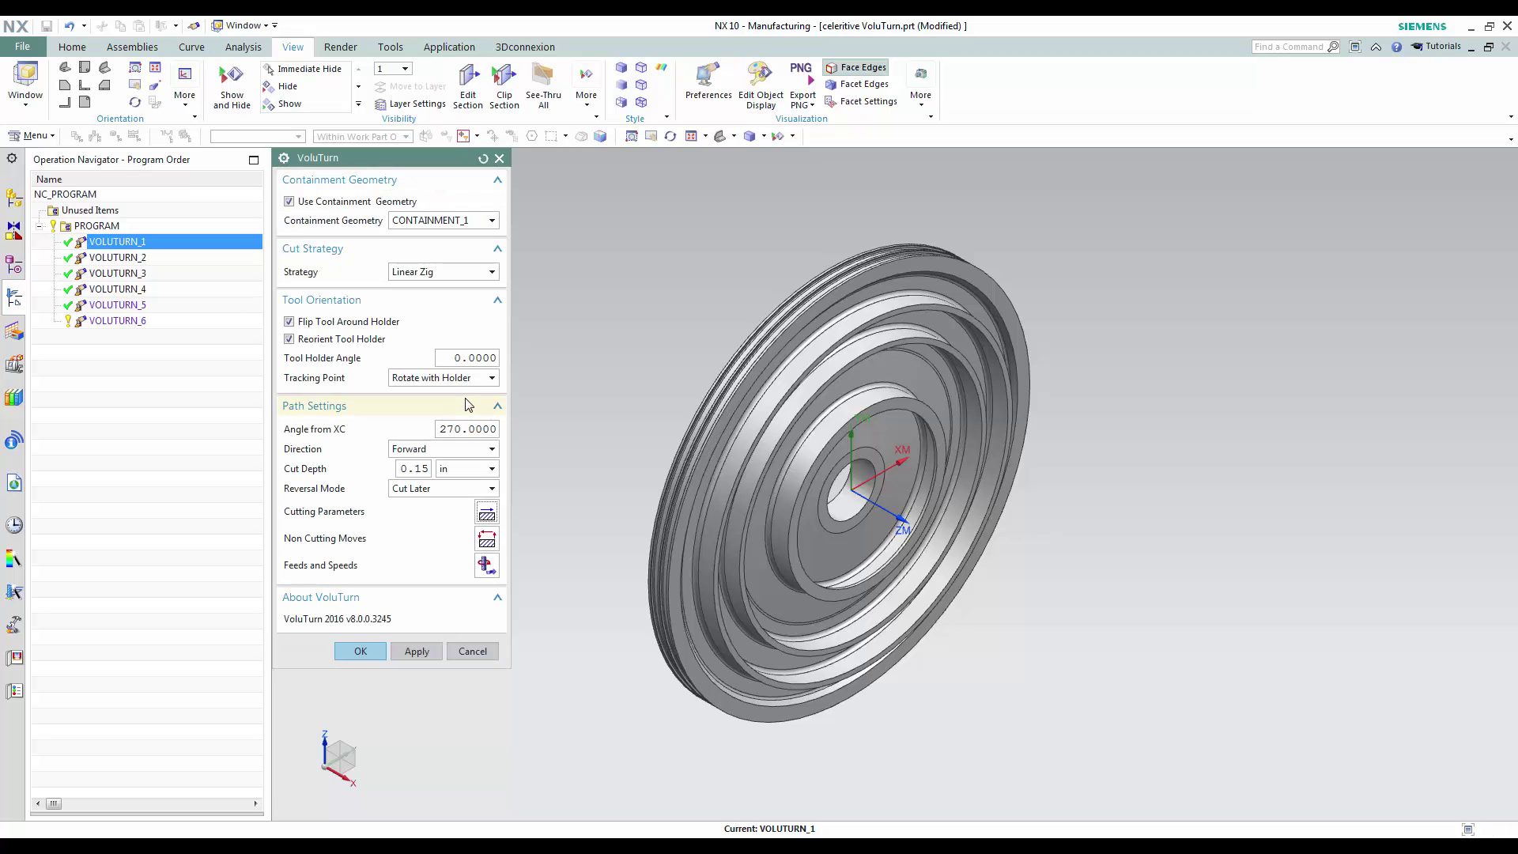
click(486, 541)
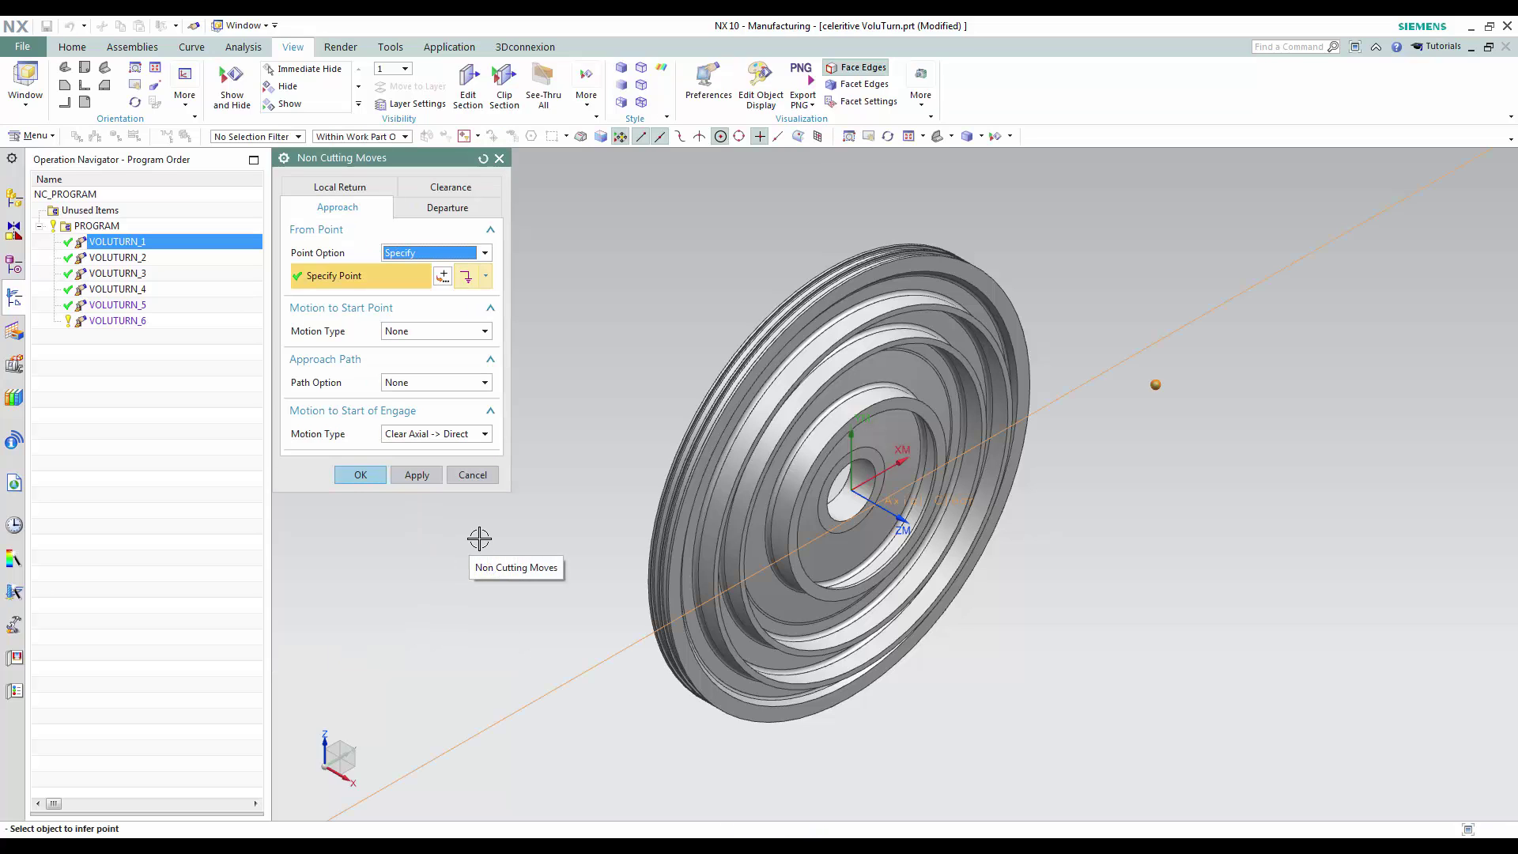
click(427, 215)
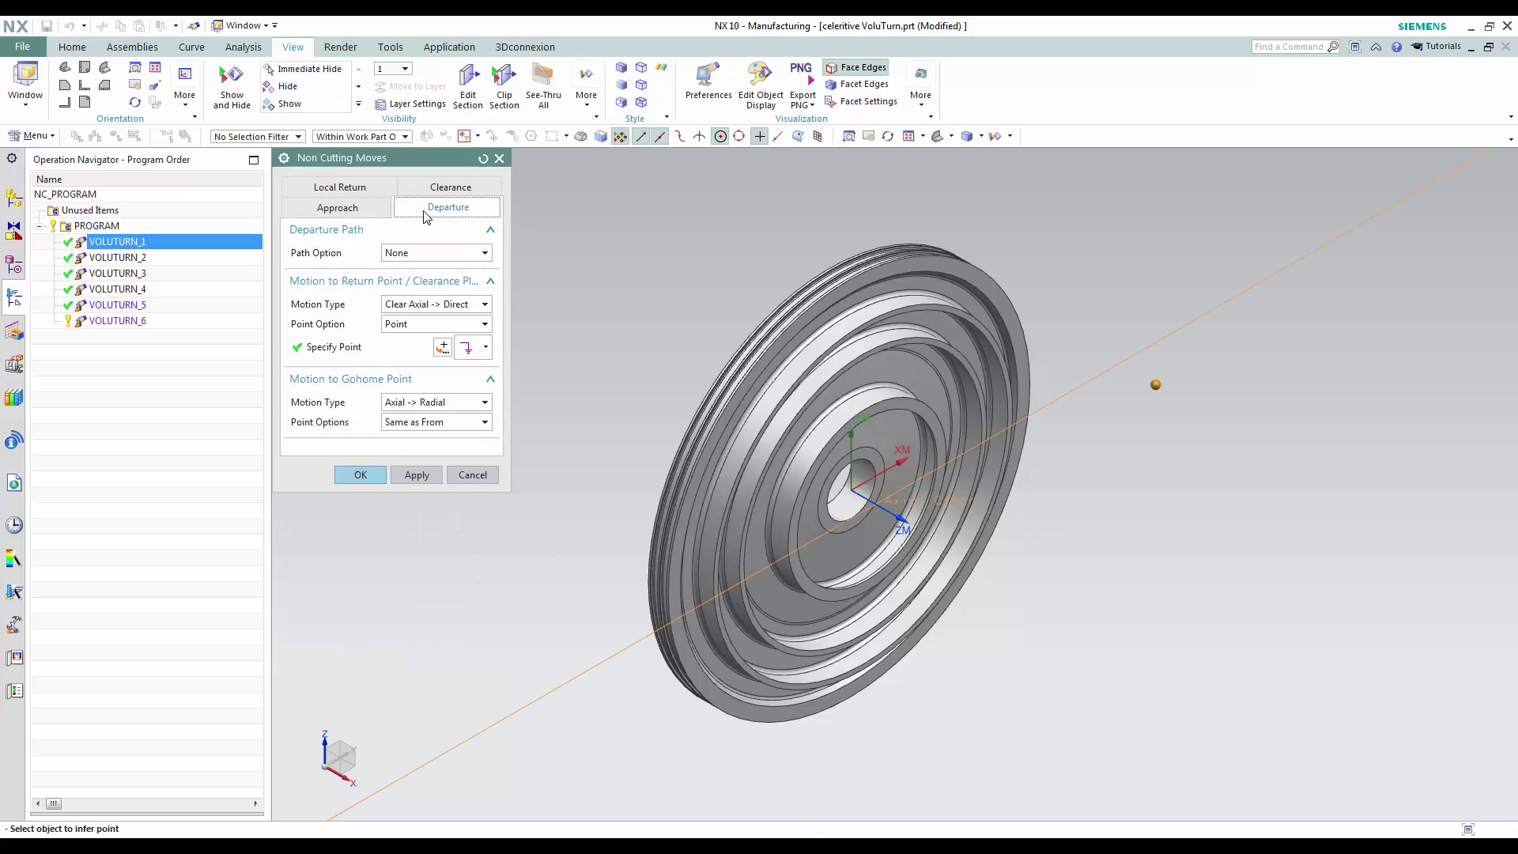
click(483, 253)
click(478, 285)
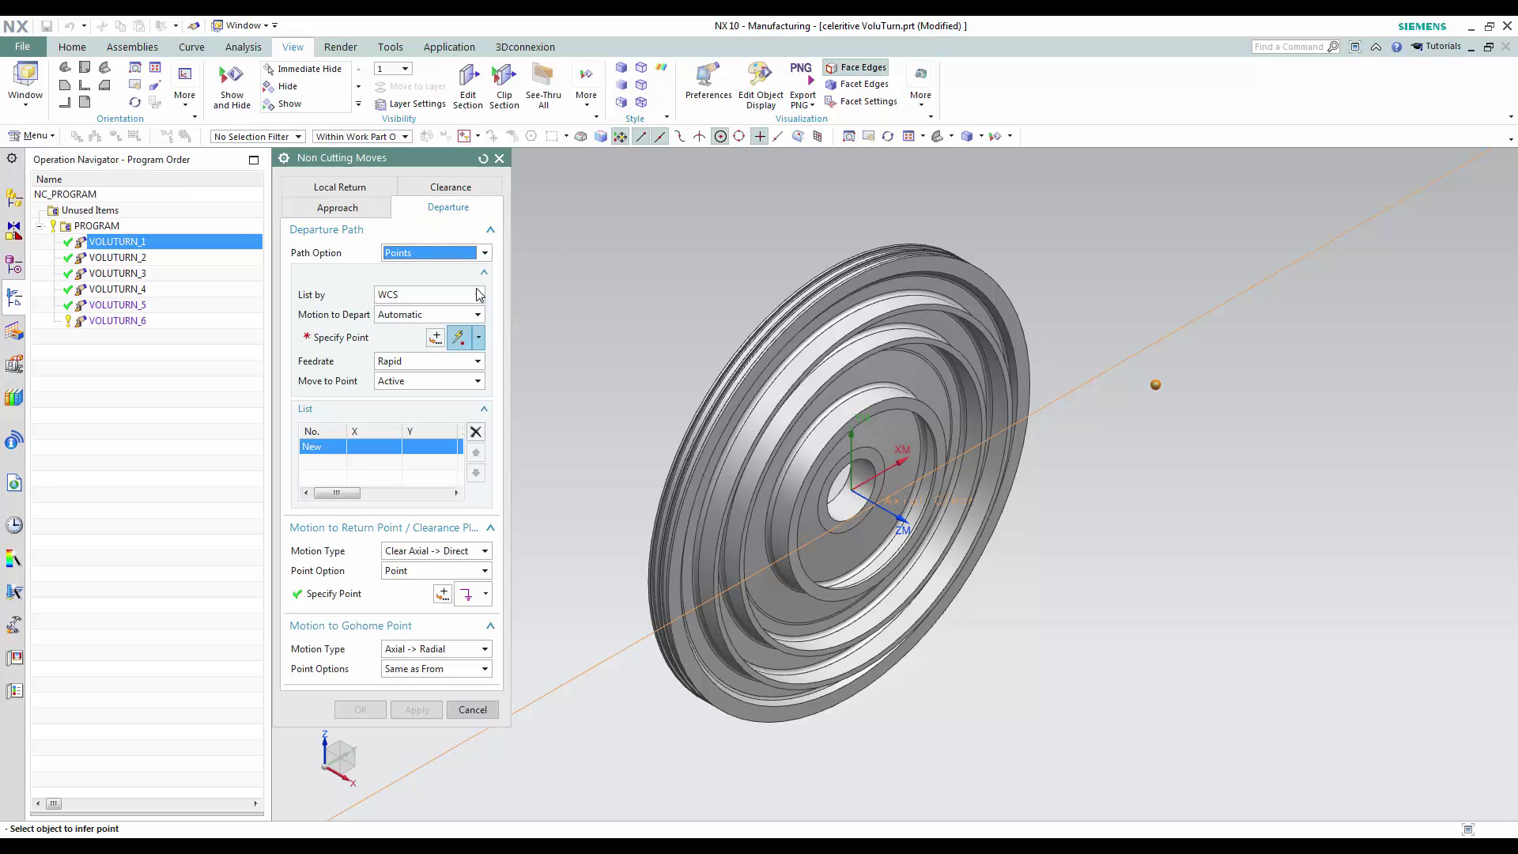
click(485, 253)
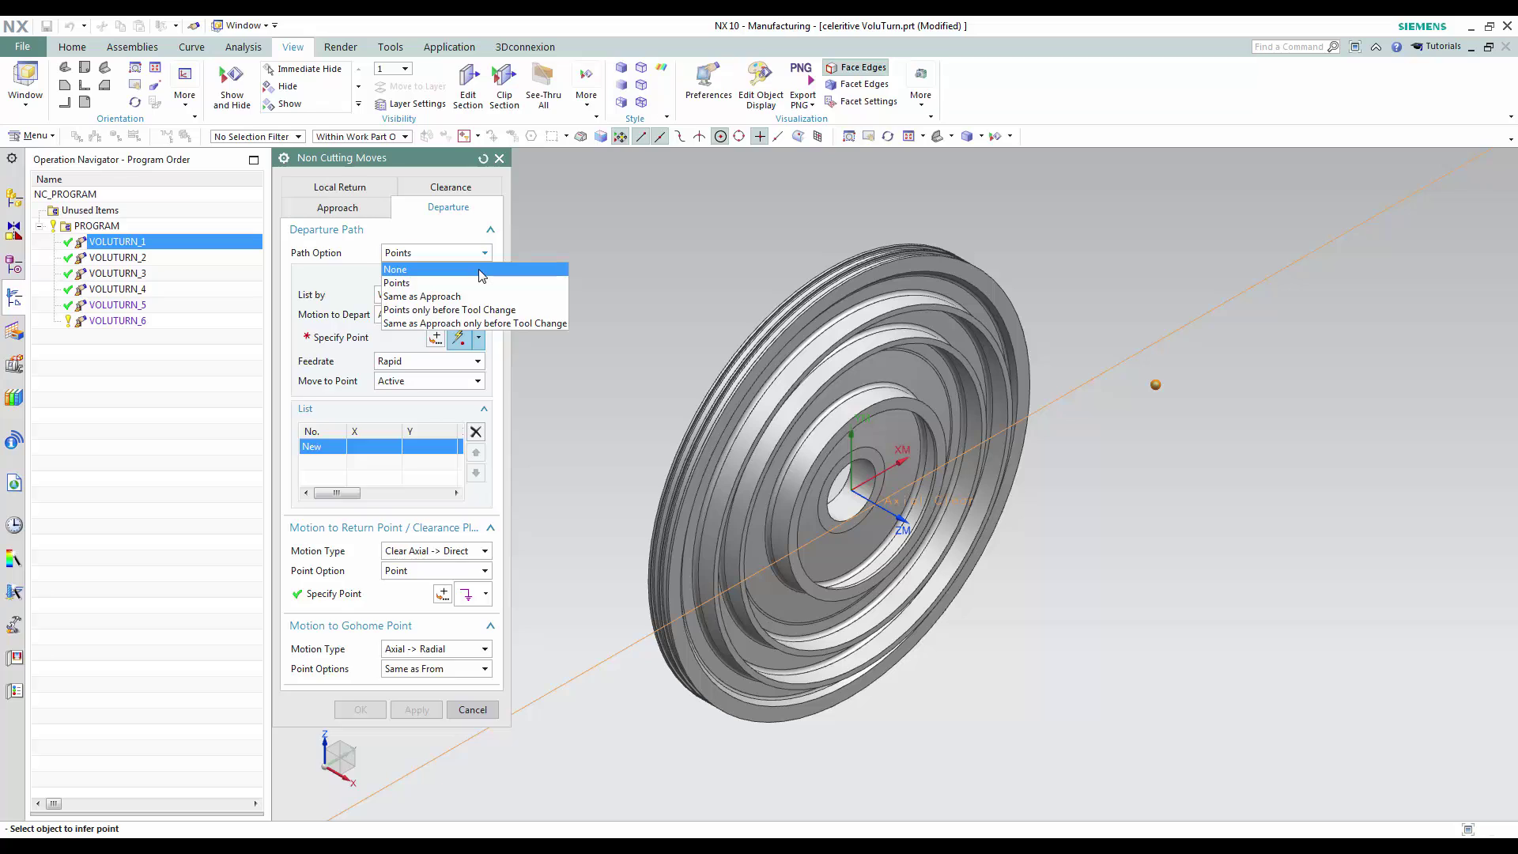
click(474, 274)
click(375, 189)
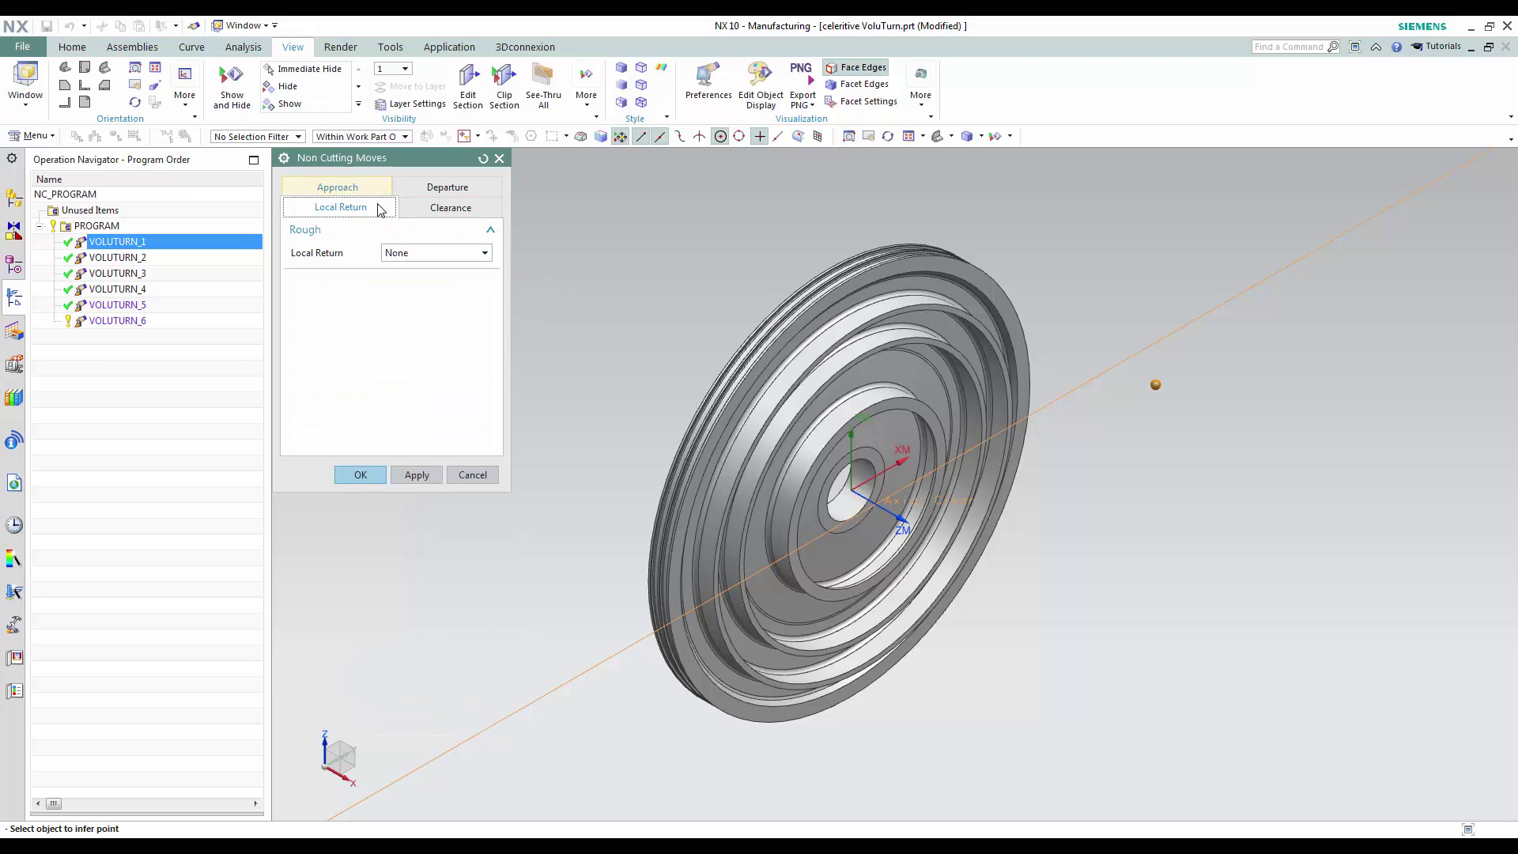
click(434, 253)
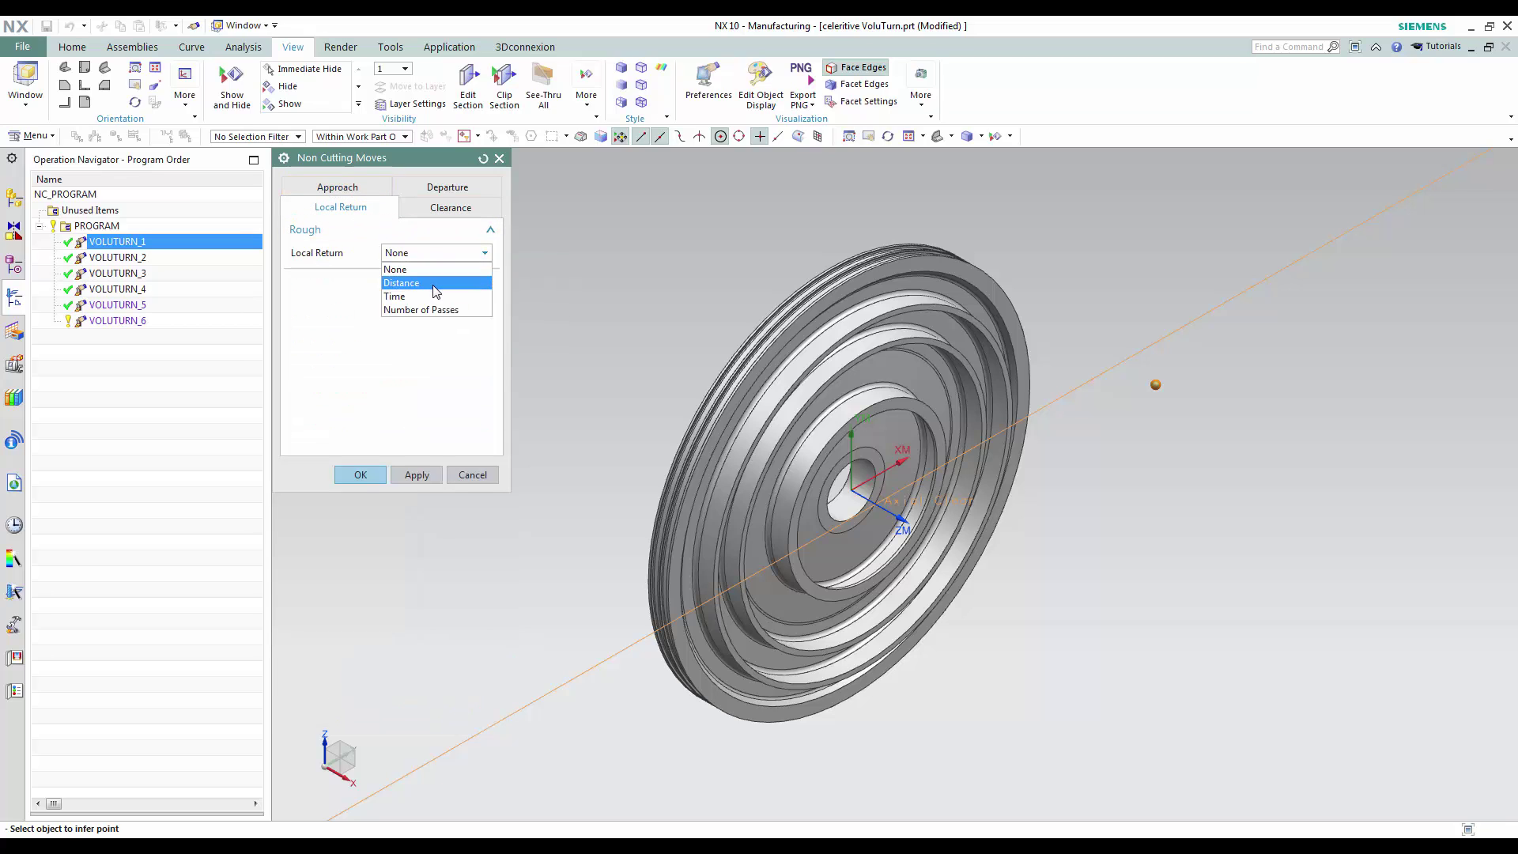
click(435, 284)
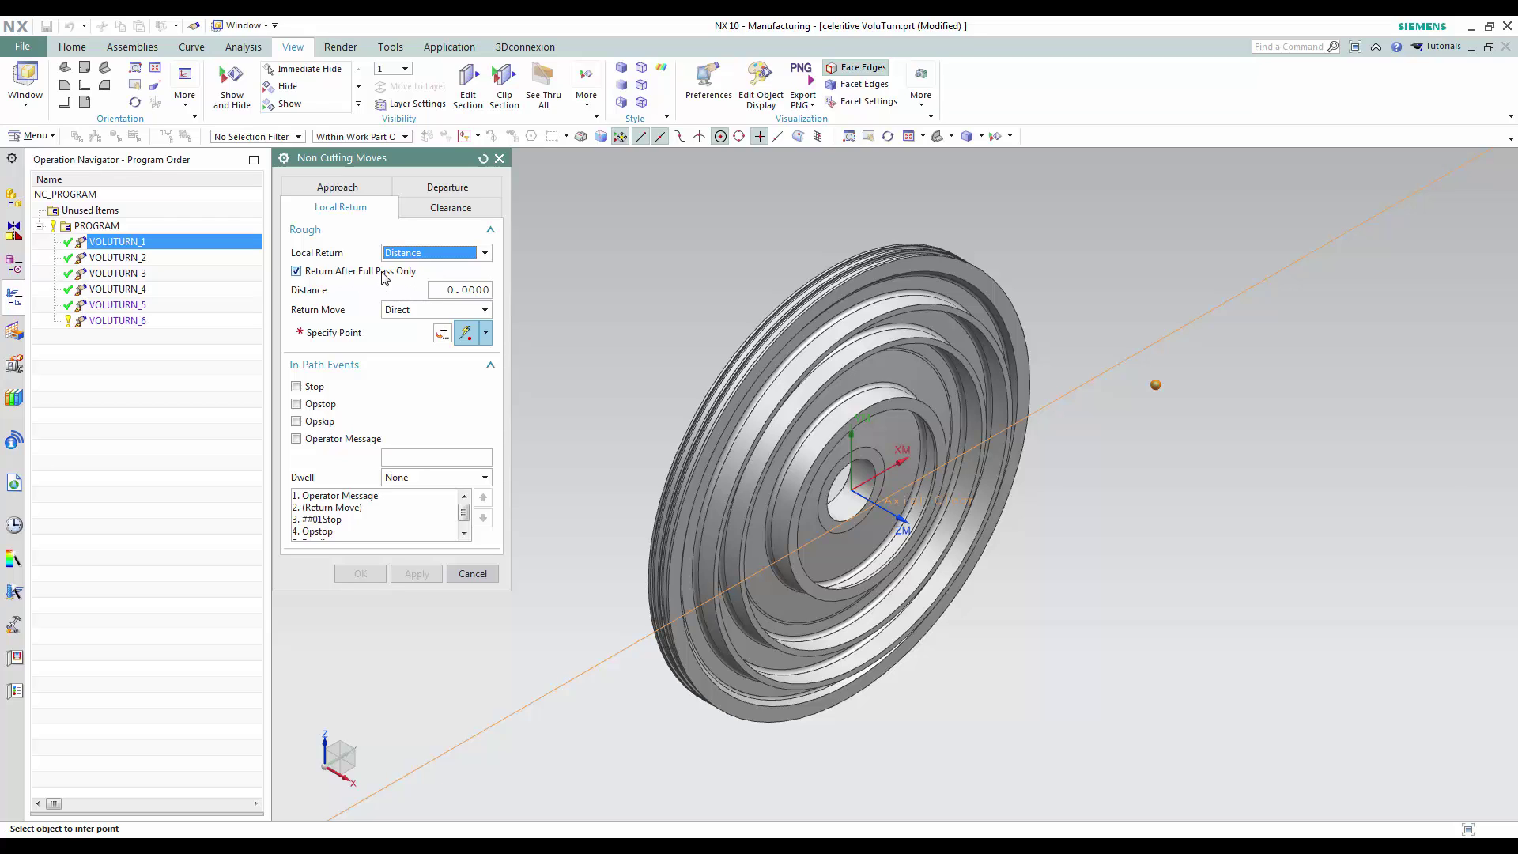
click(456, 258)
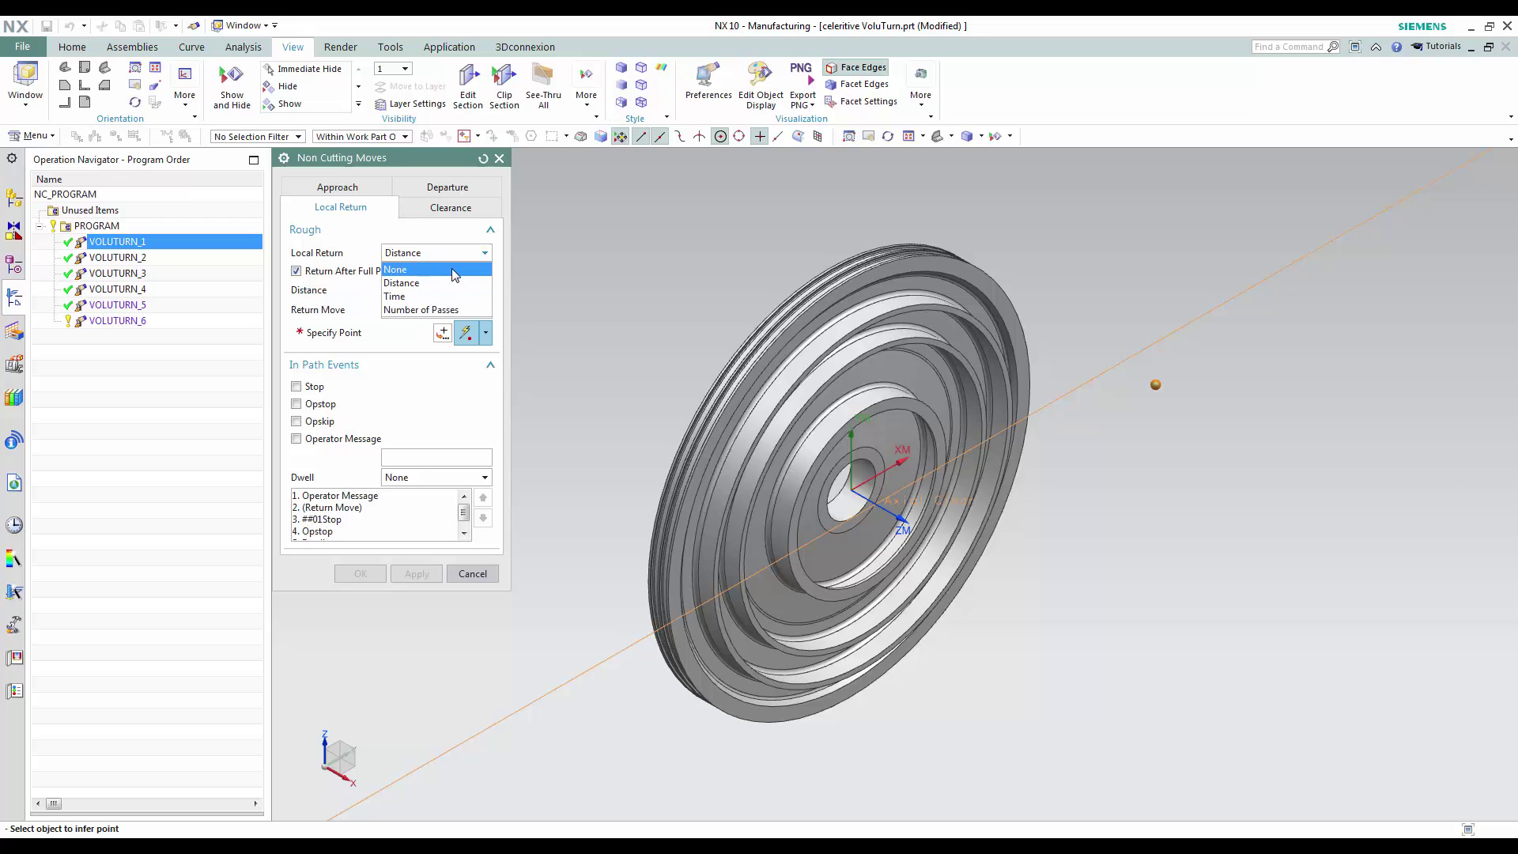
click(456, 271)
click(451, 207)
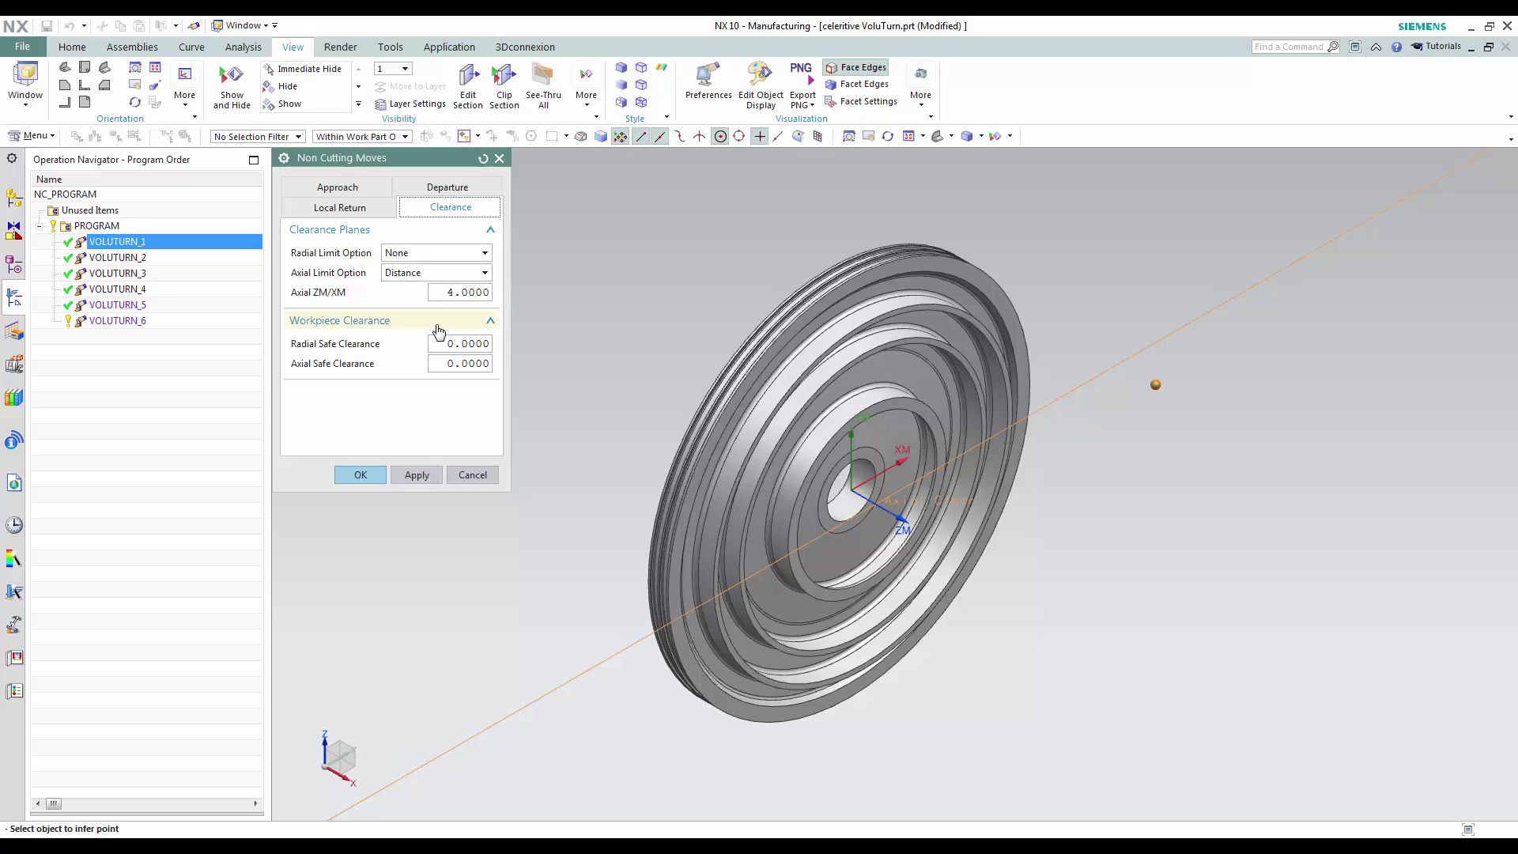
click(468, 475)
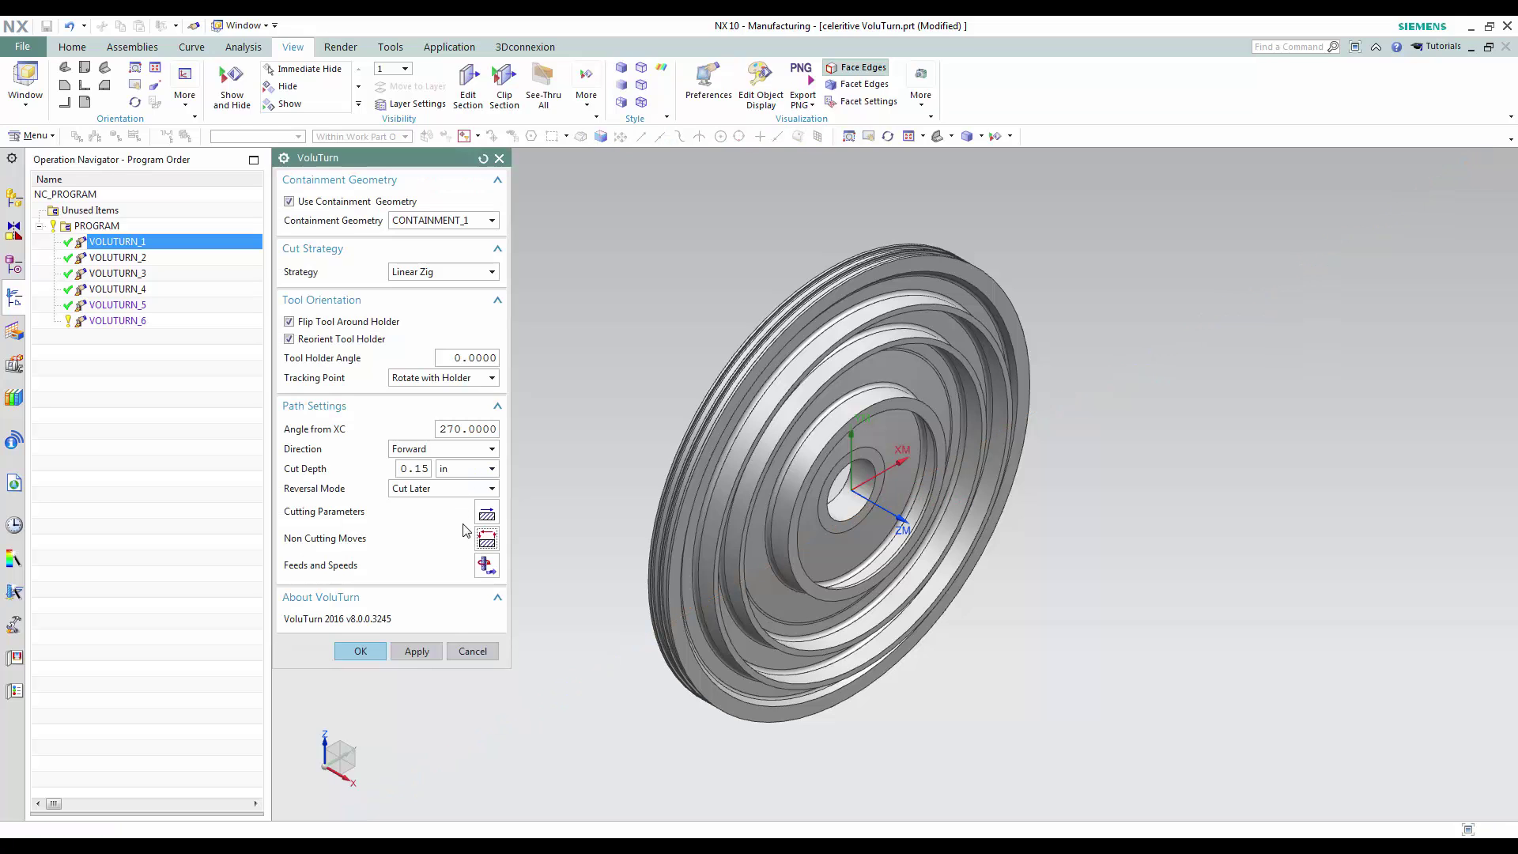
- Tick Preset RPM and Maximum RPM in VOLUTURN_1's Feeds and Speeds, then cancel out
click(489, 567)
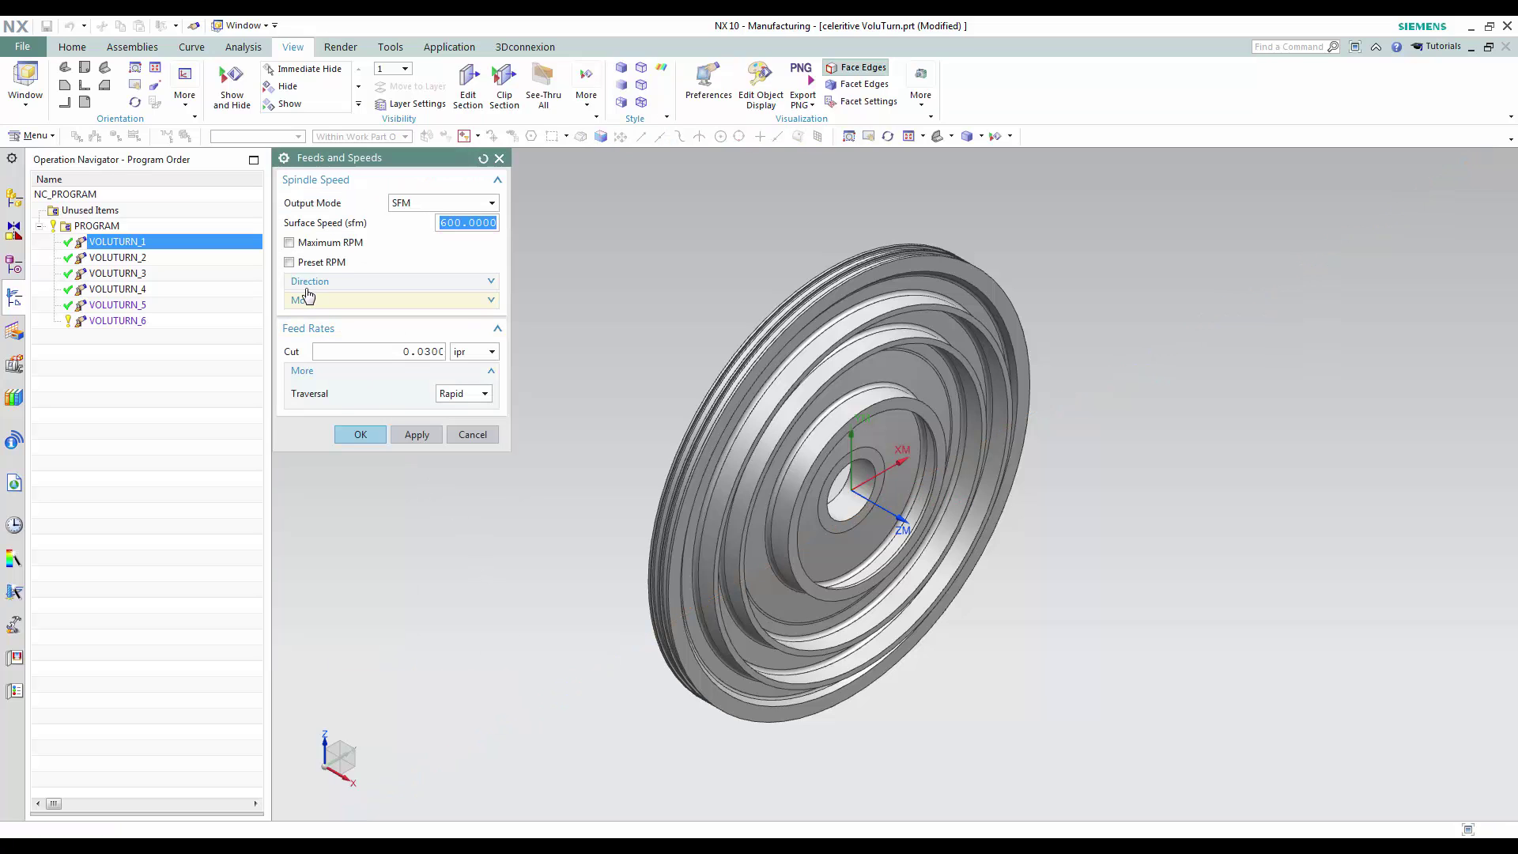
click(289, 262)
click(289, 242)
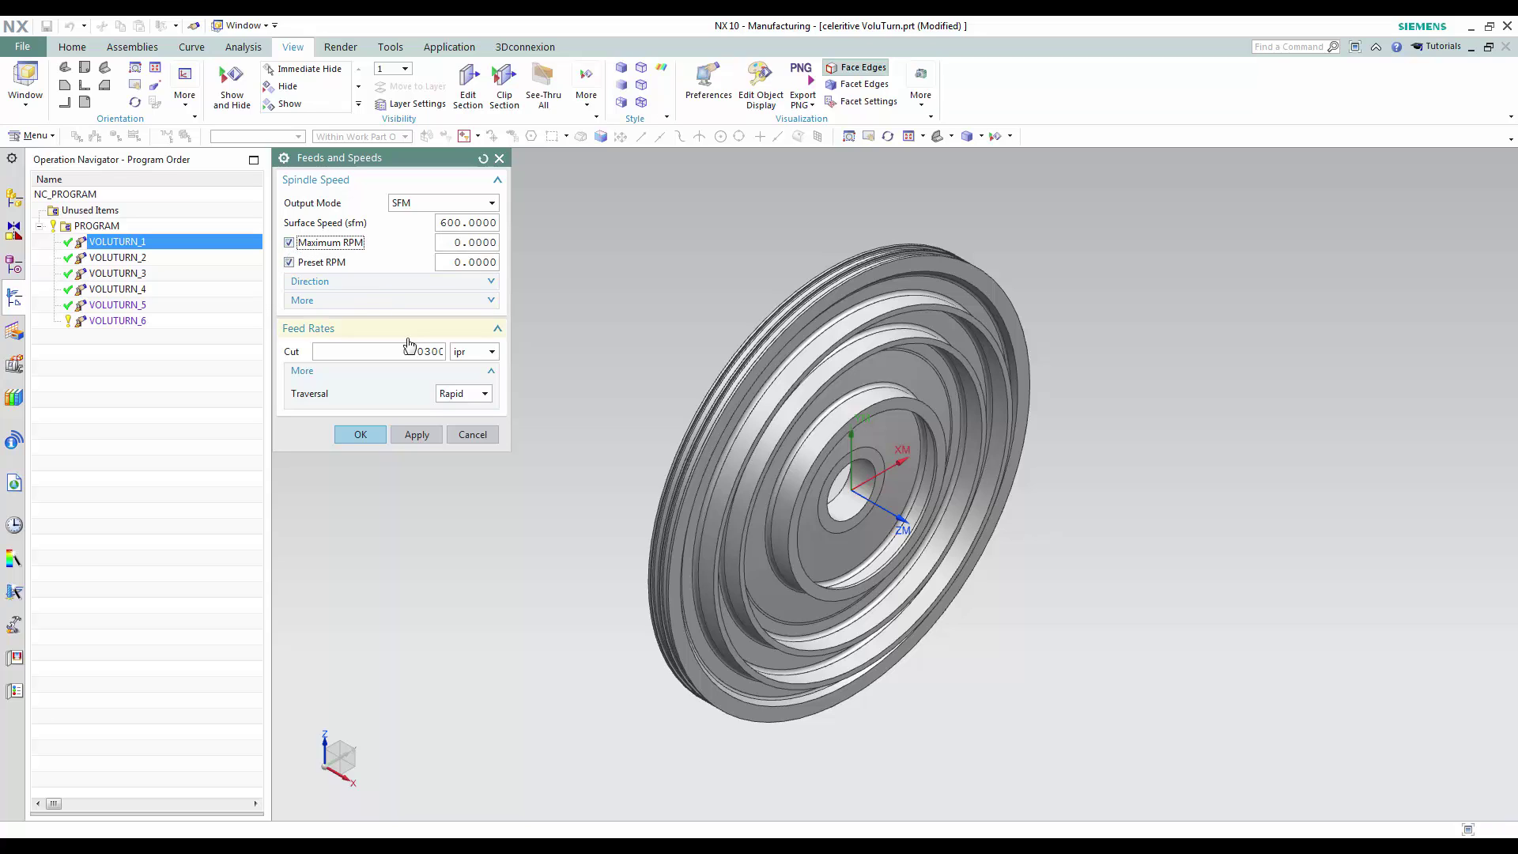
click(473, 435)
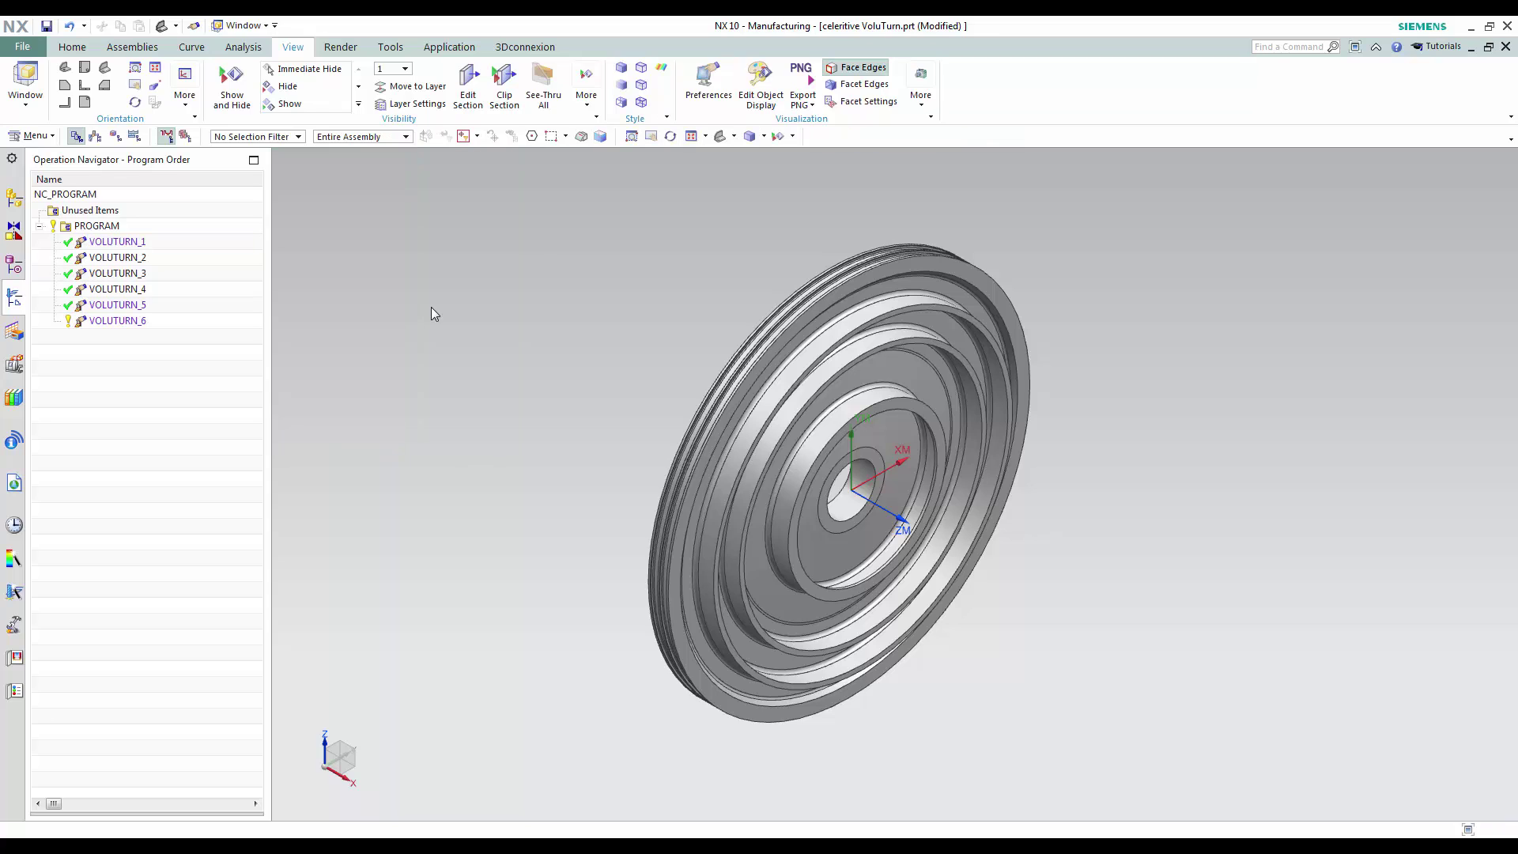
- Section the wheel, turn it to a side view and zoom in on its profile
click(505, 88)
click(733, 138)
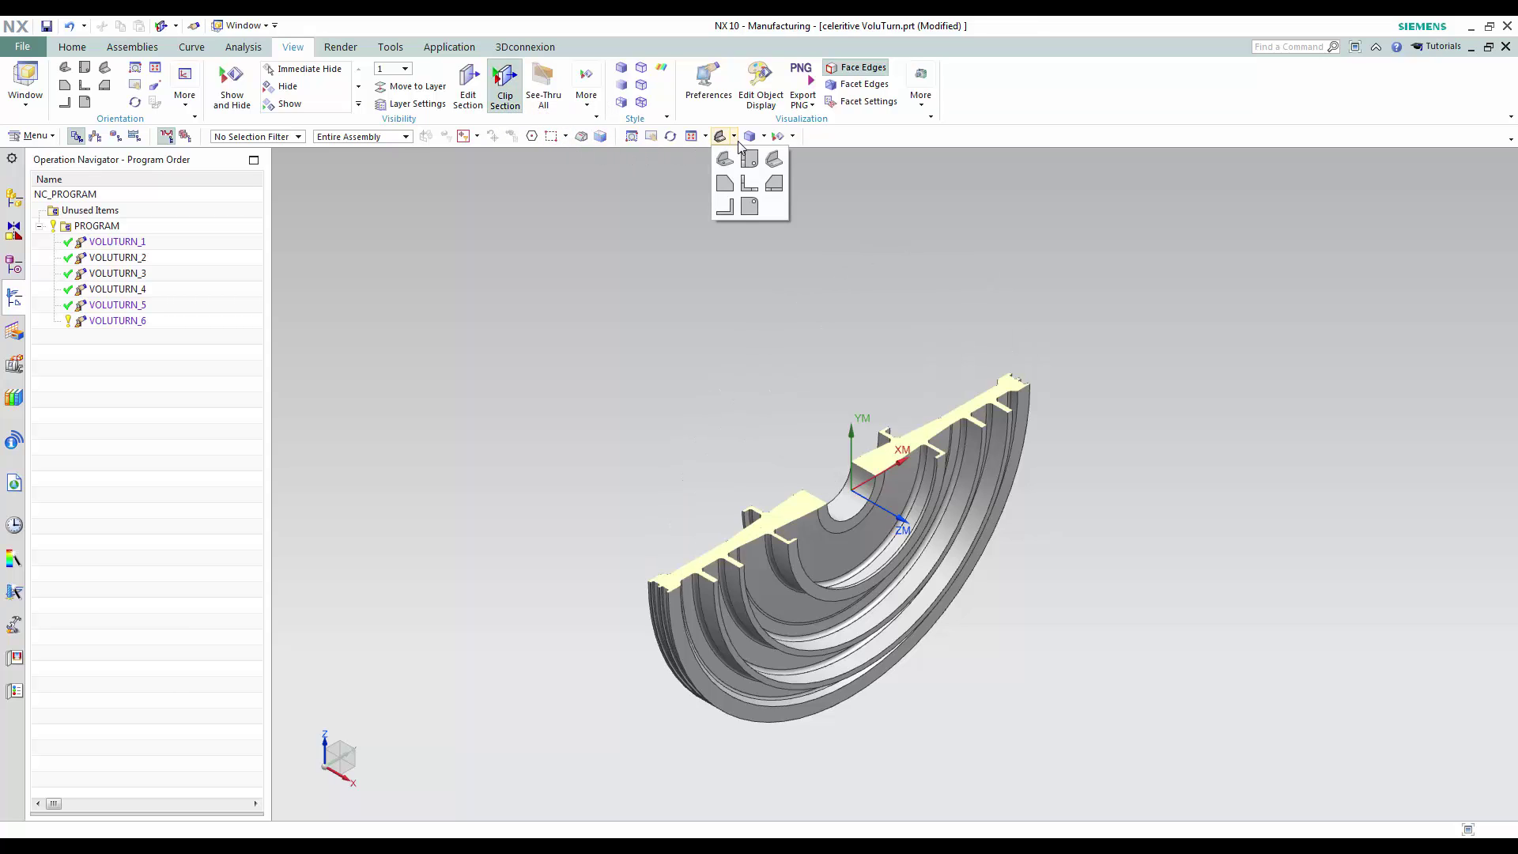
click(749, 159)
click(633, 136)
drag(830, 154, 987, 454)
- Display only VOLUTURN_2's toolpath and zoom in on the groove it cuts
click(149, 244)
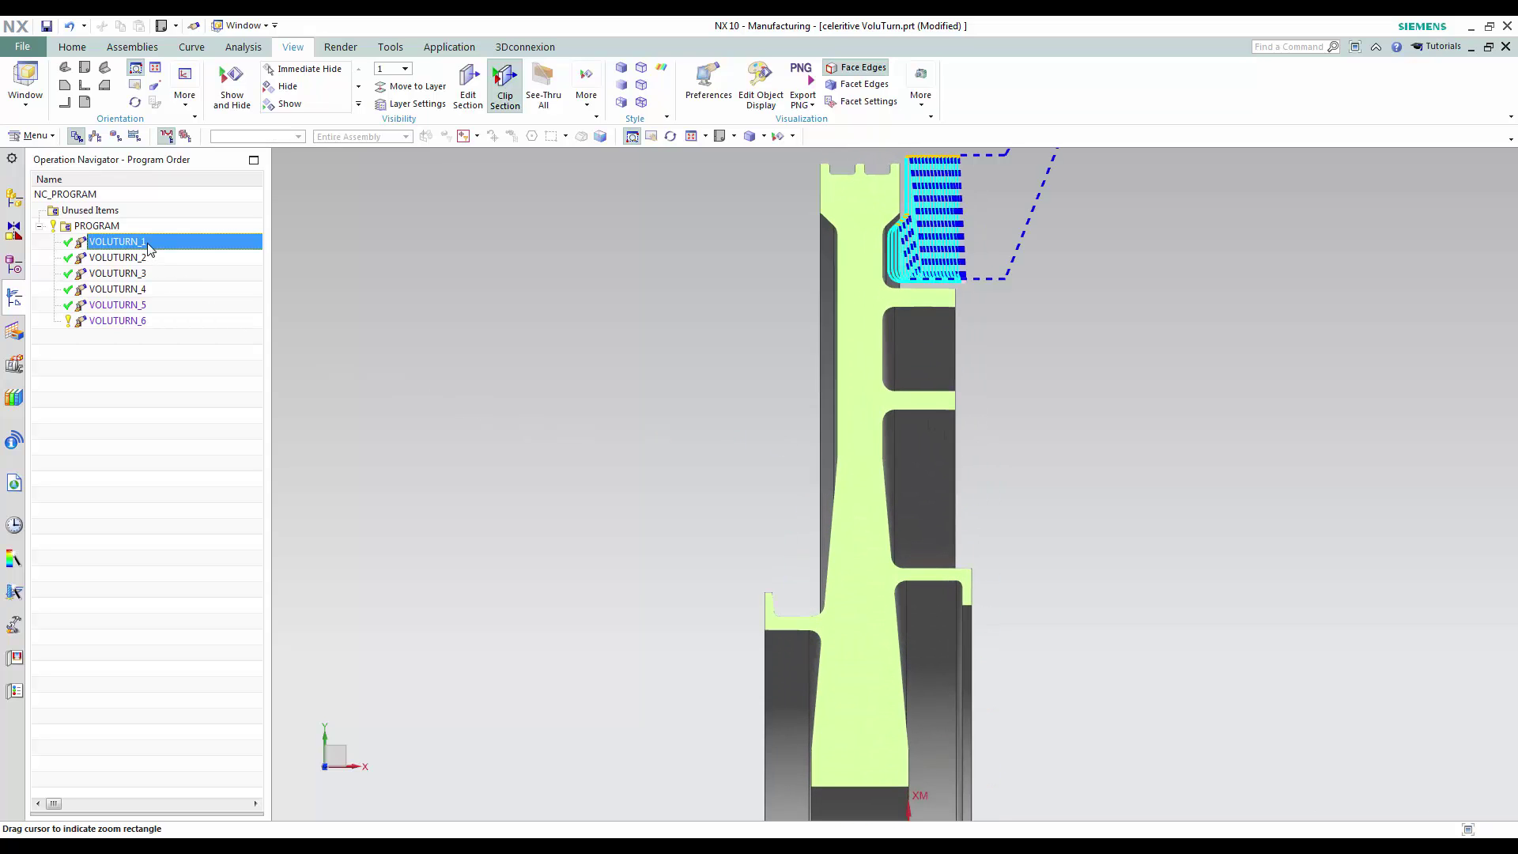
shift+click(147, 323)
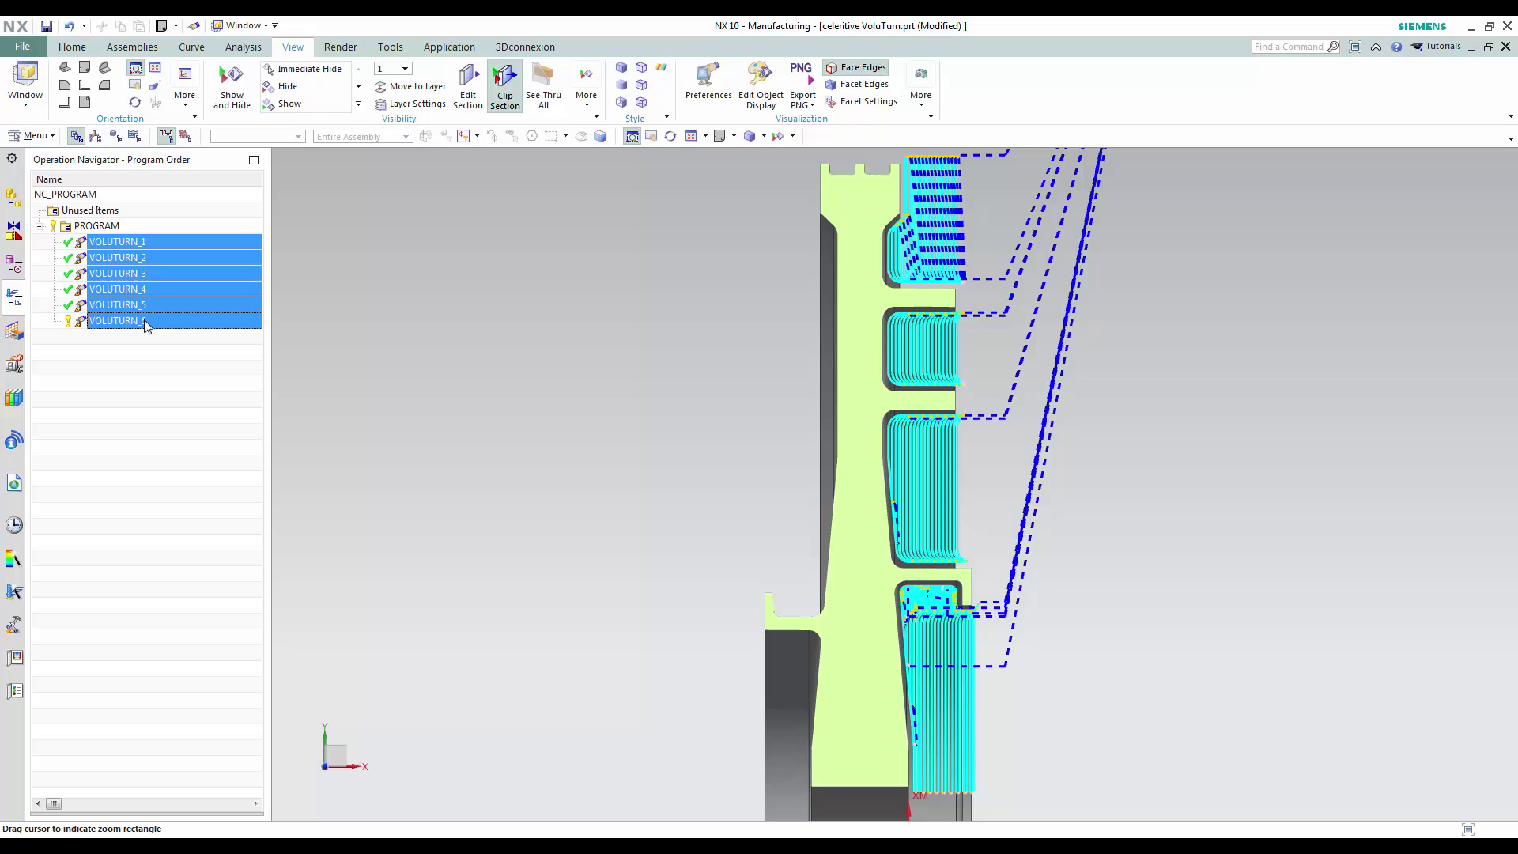
click(170, 260)
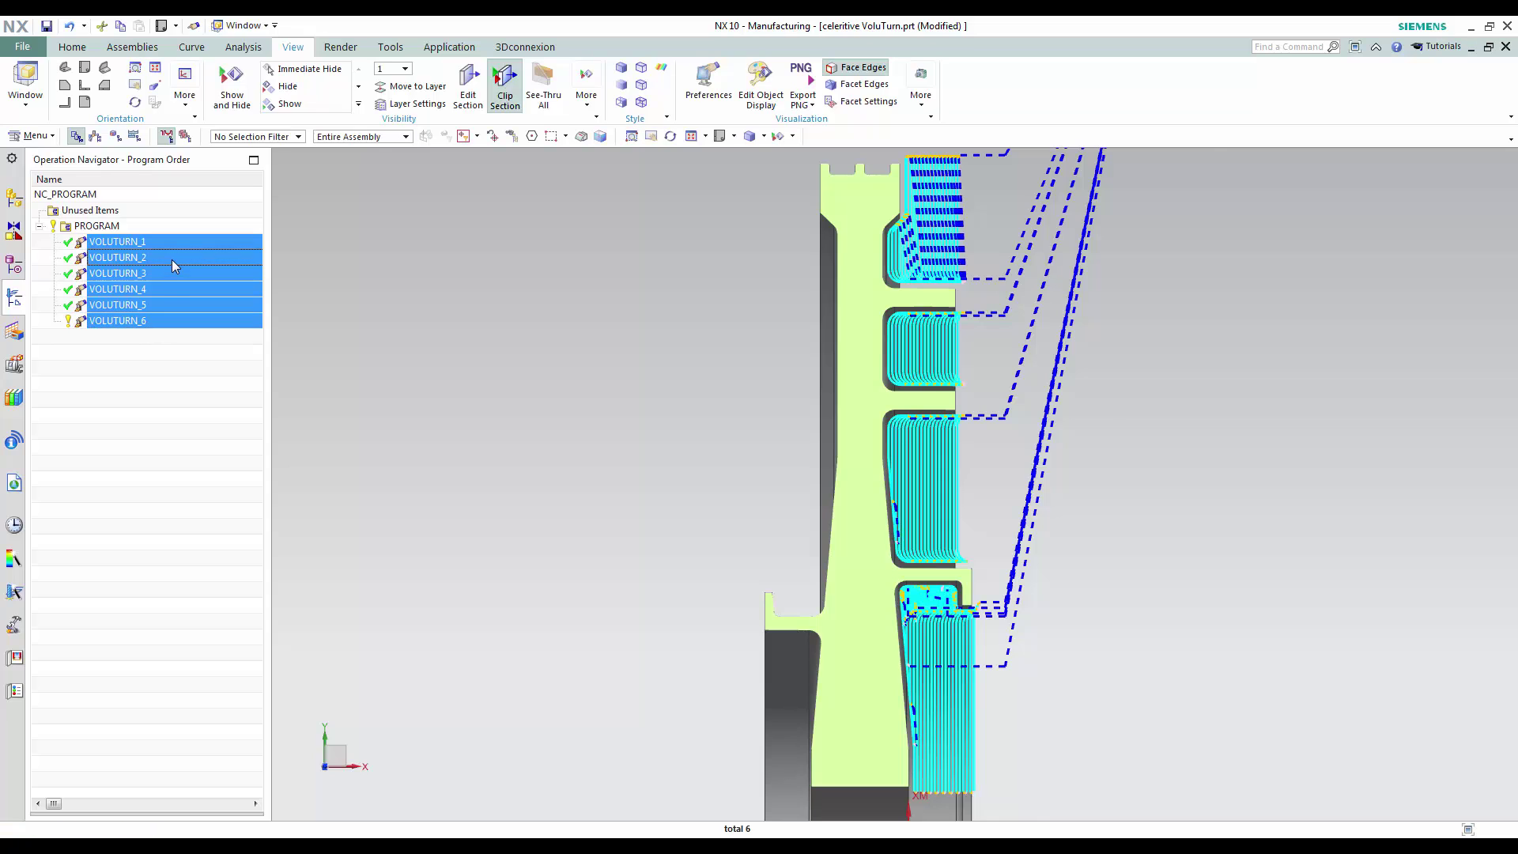
click(170, 260)
click(633, 135)
drag(873, 290, 975, 413)
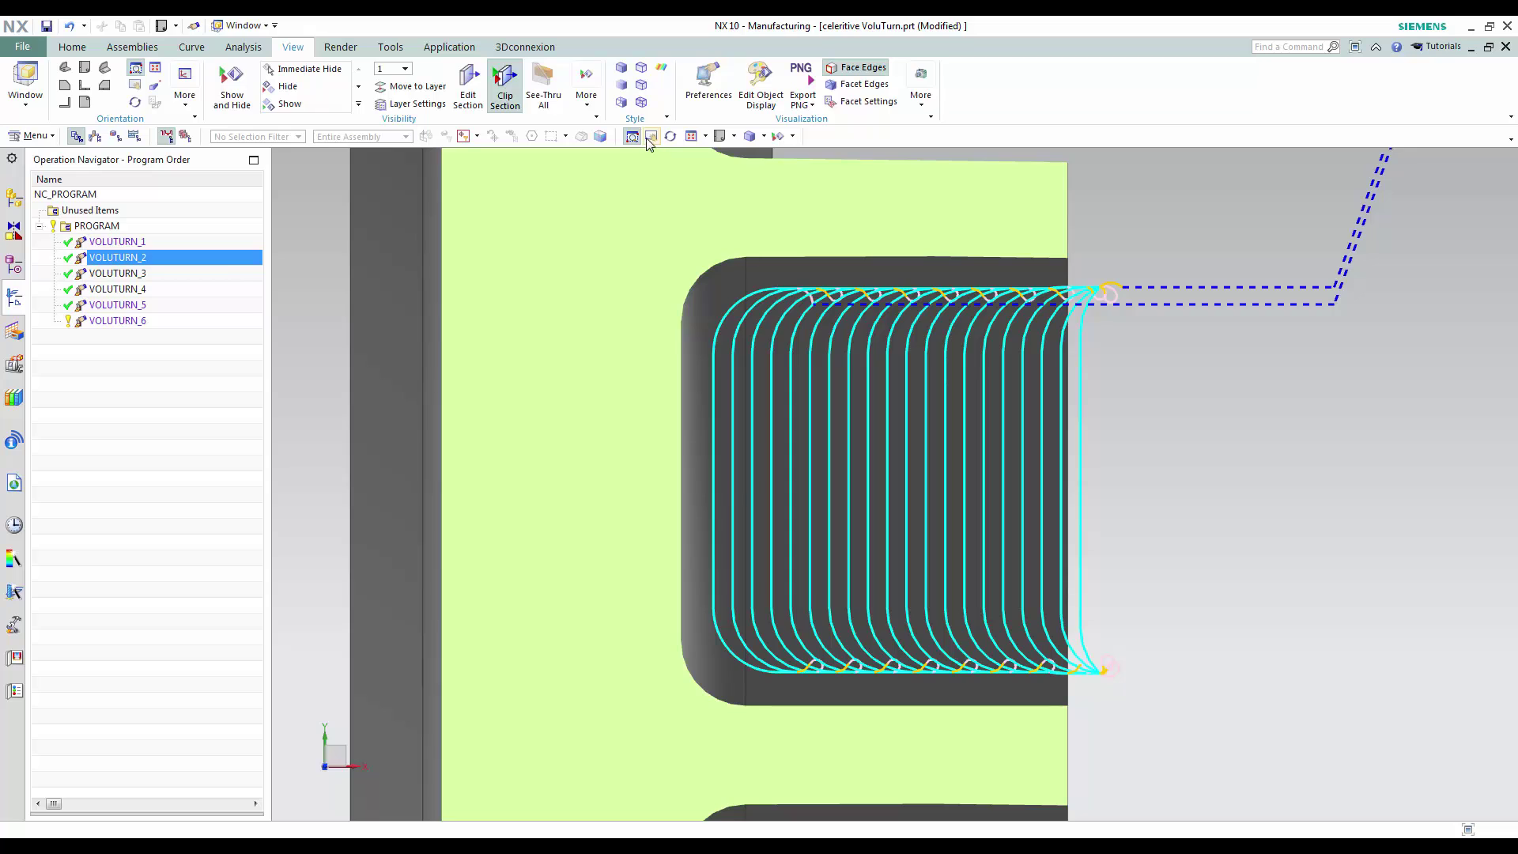
- Set VOLUTURN_2's strategy to Ramping Zig Zag, generate the new toolpath and confirm
right_click(206, 258)
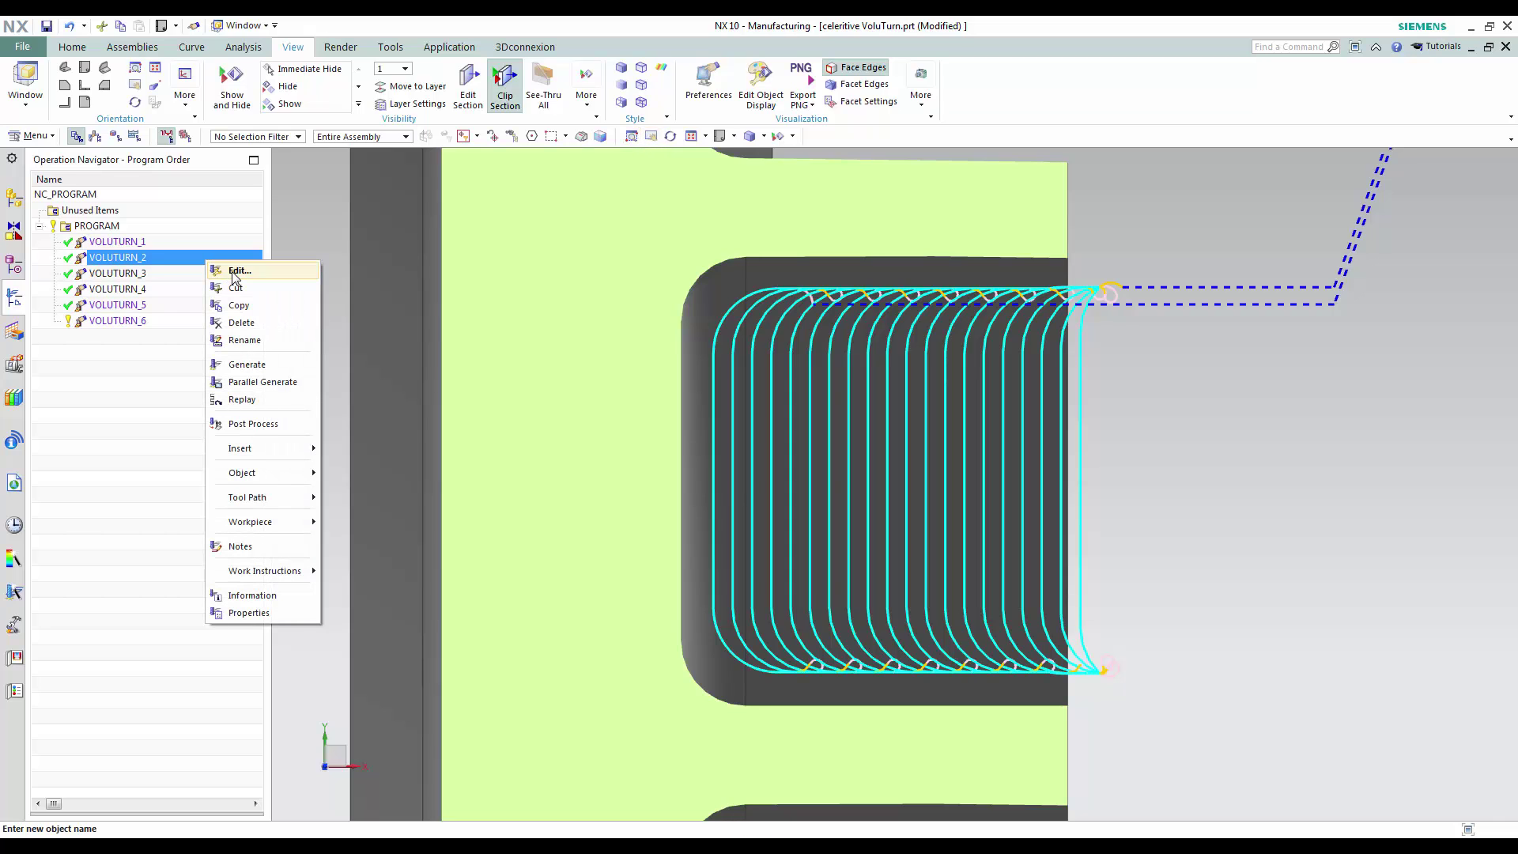
click(237, 271)
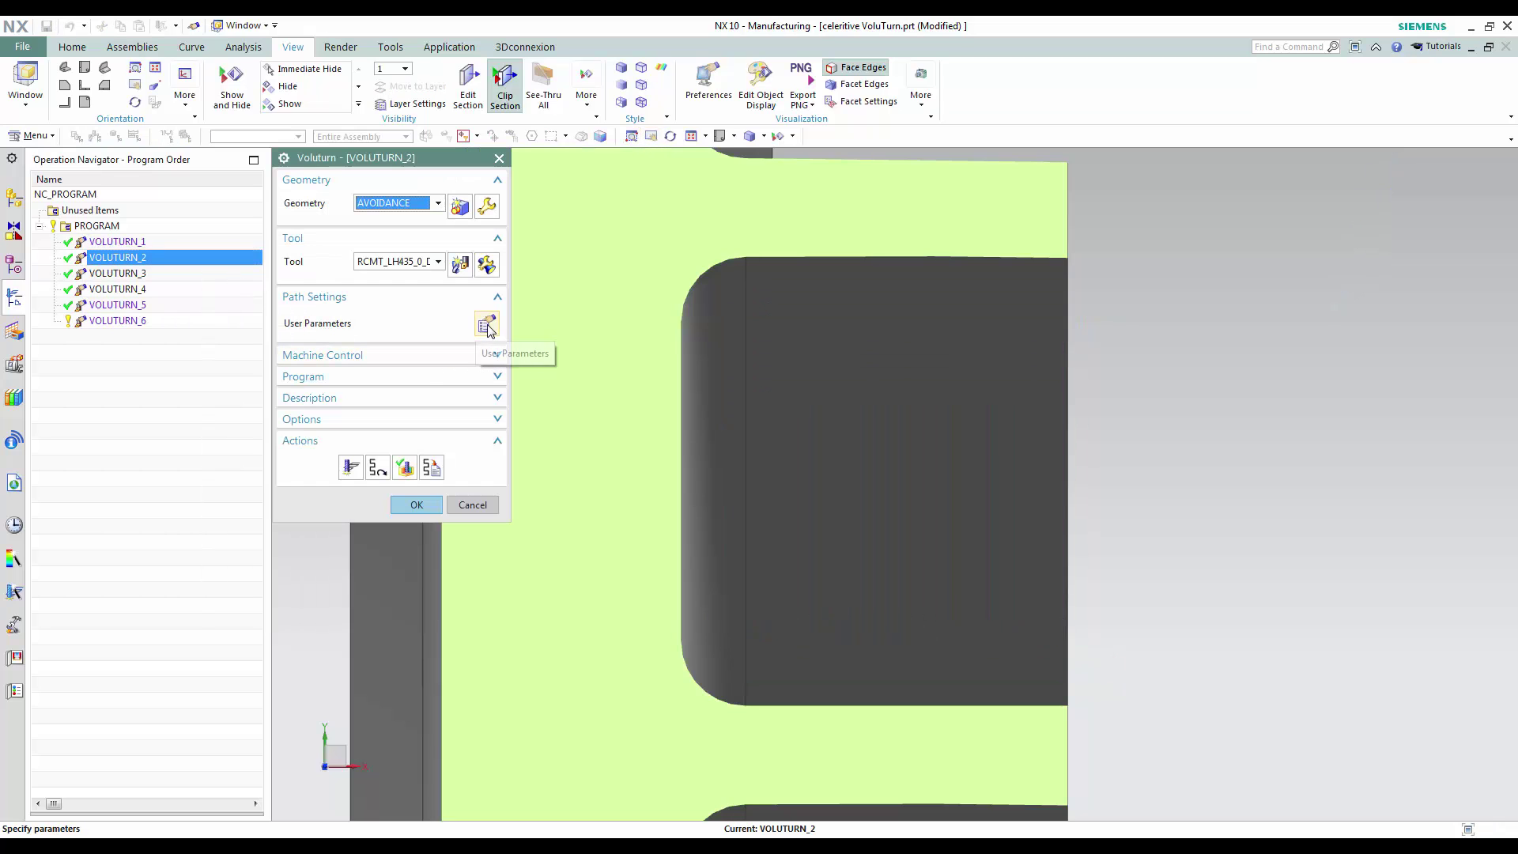
click(487, 324)
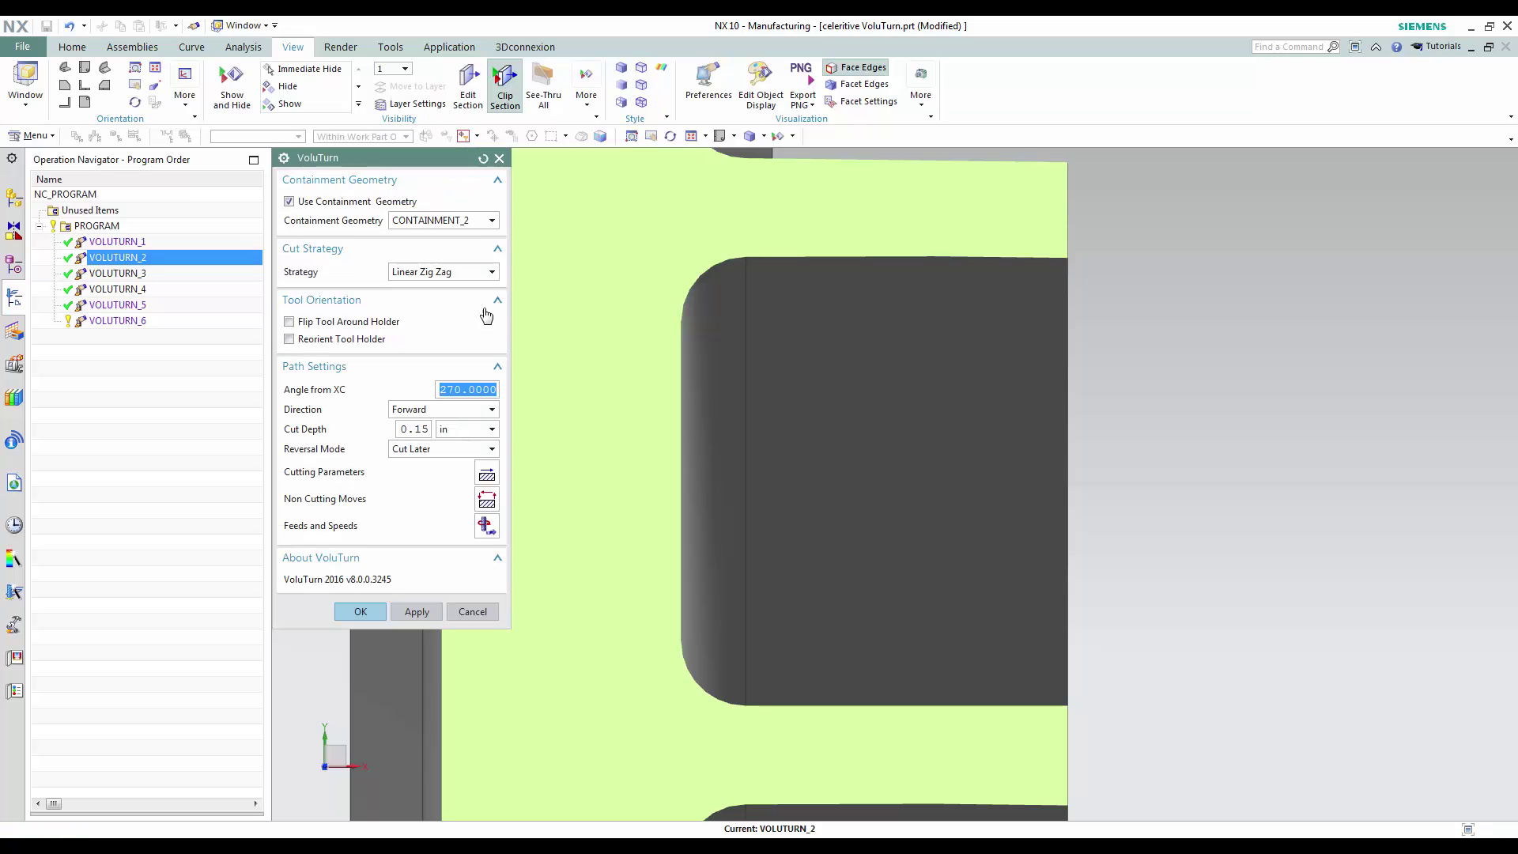
click(492, 272)
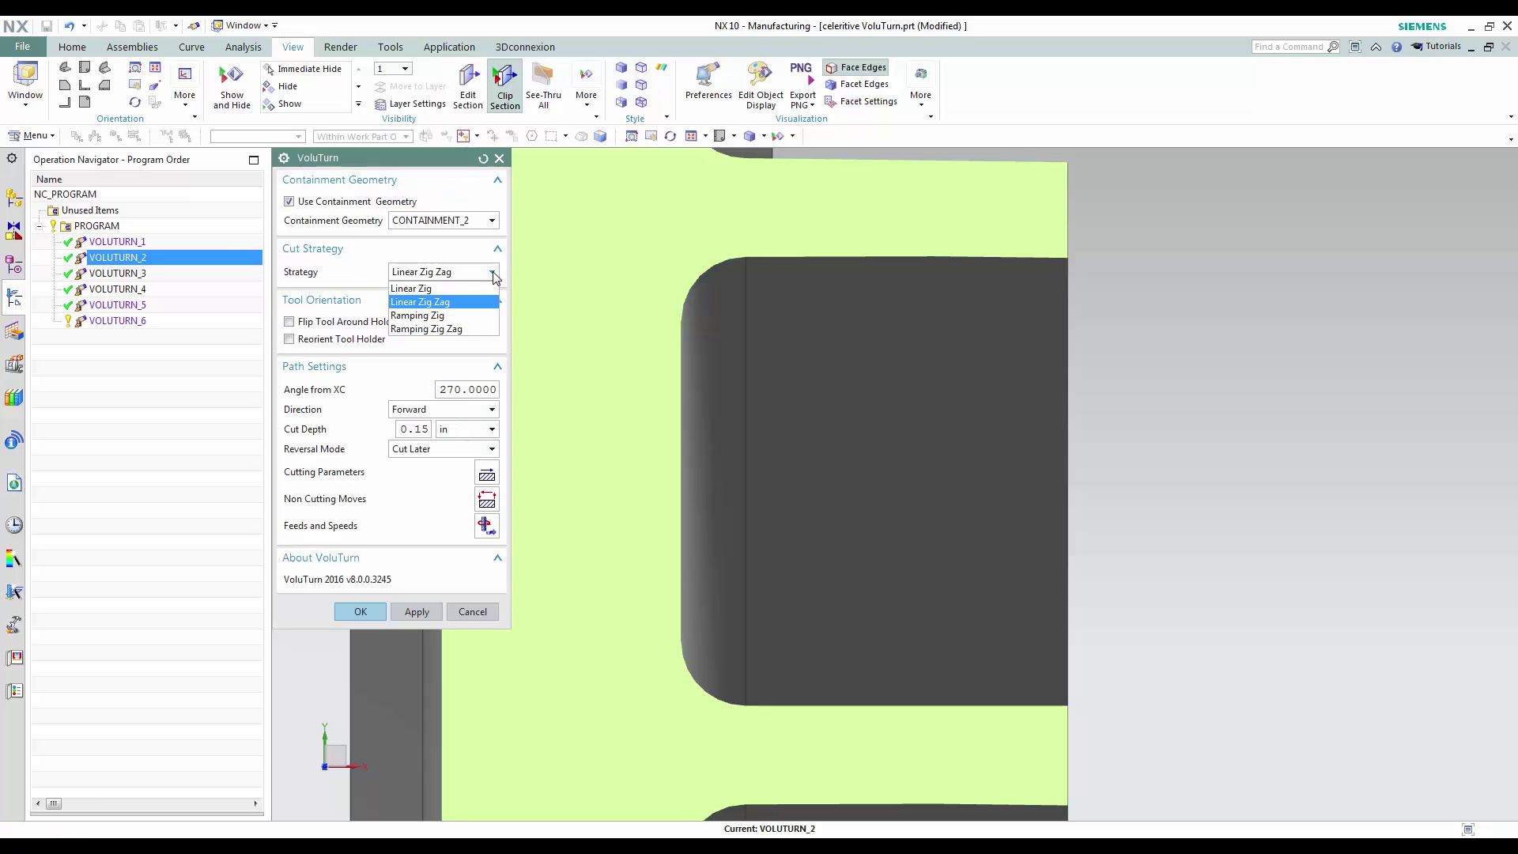
click(484, 327)
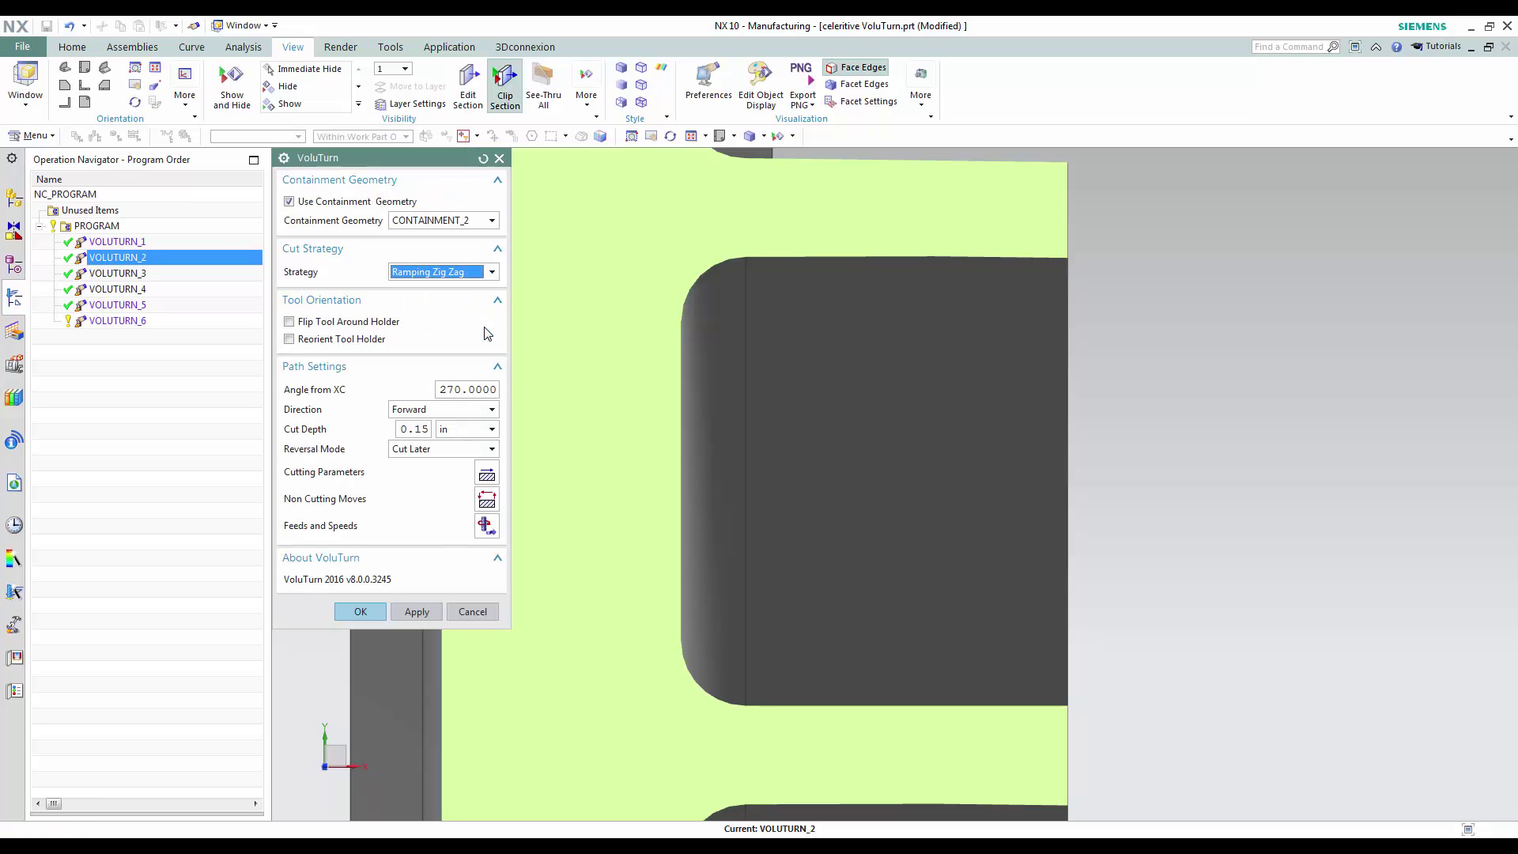
click(361, 613)
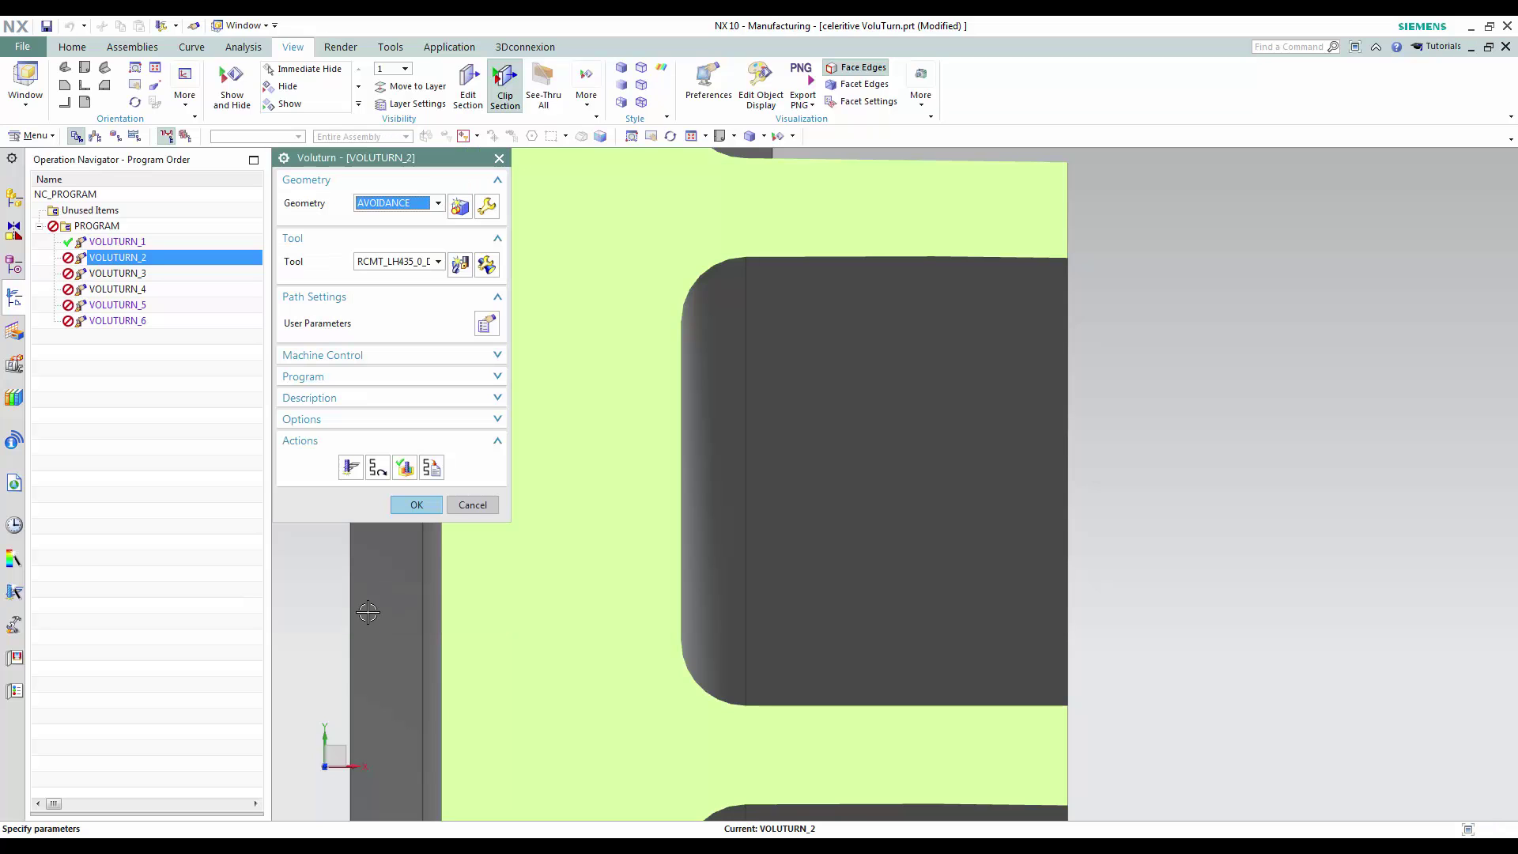
click(352, 469)
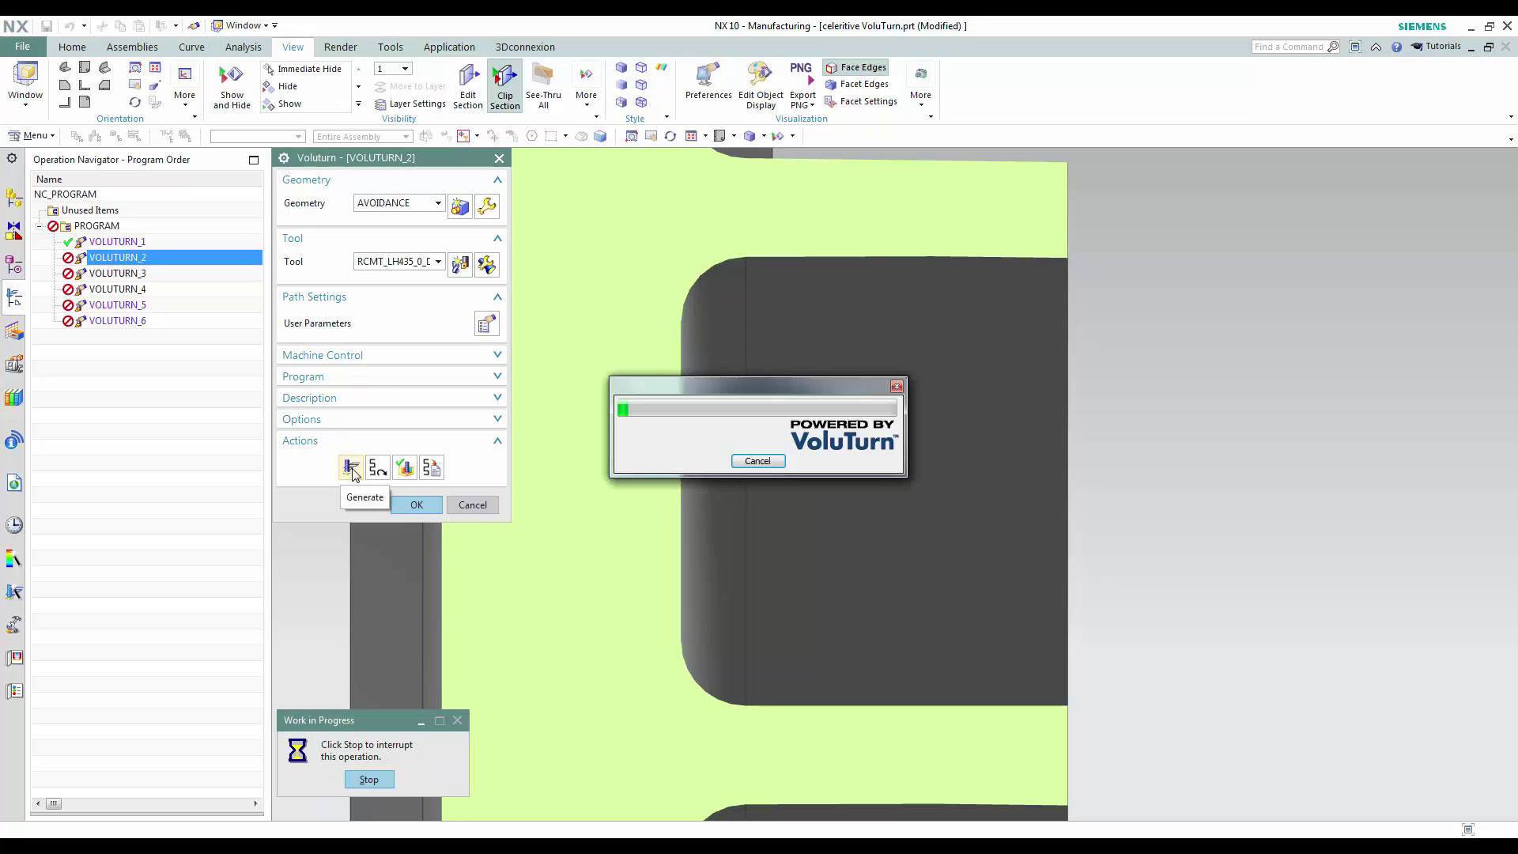
click(411, 506)
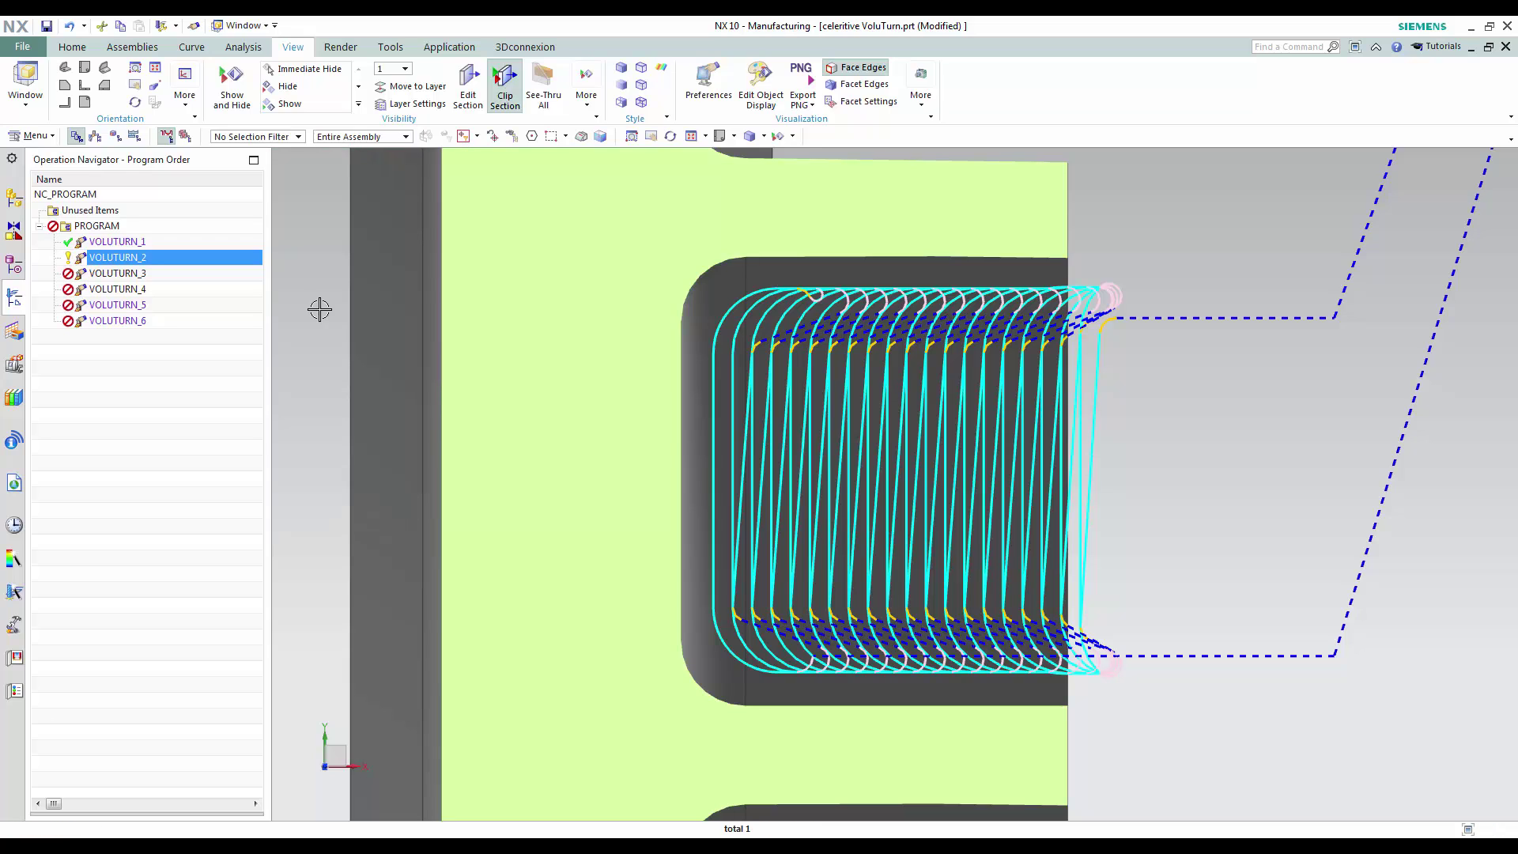
- Switch to Top view, display VOLUTURN_3's toolpath and zoom in on its pocket
click(719, 134)
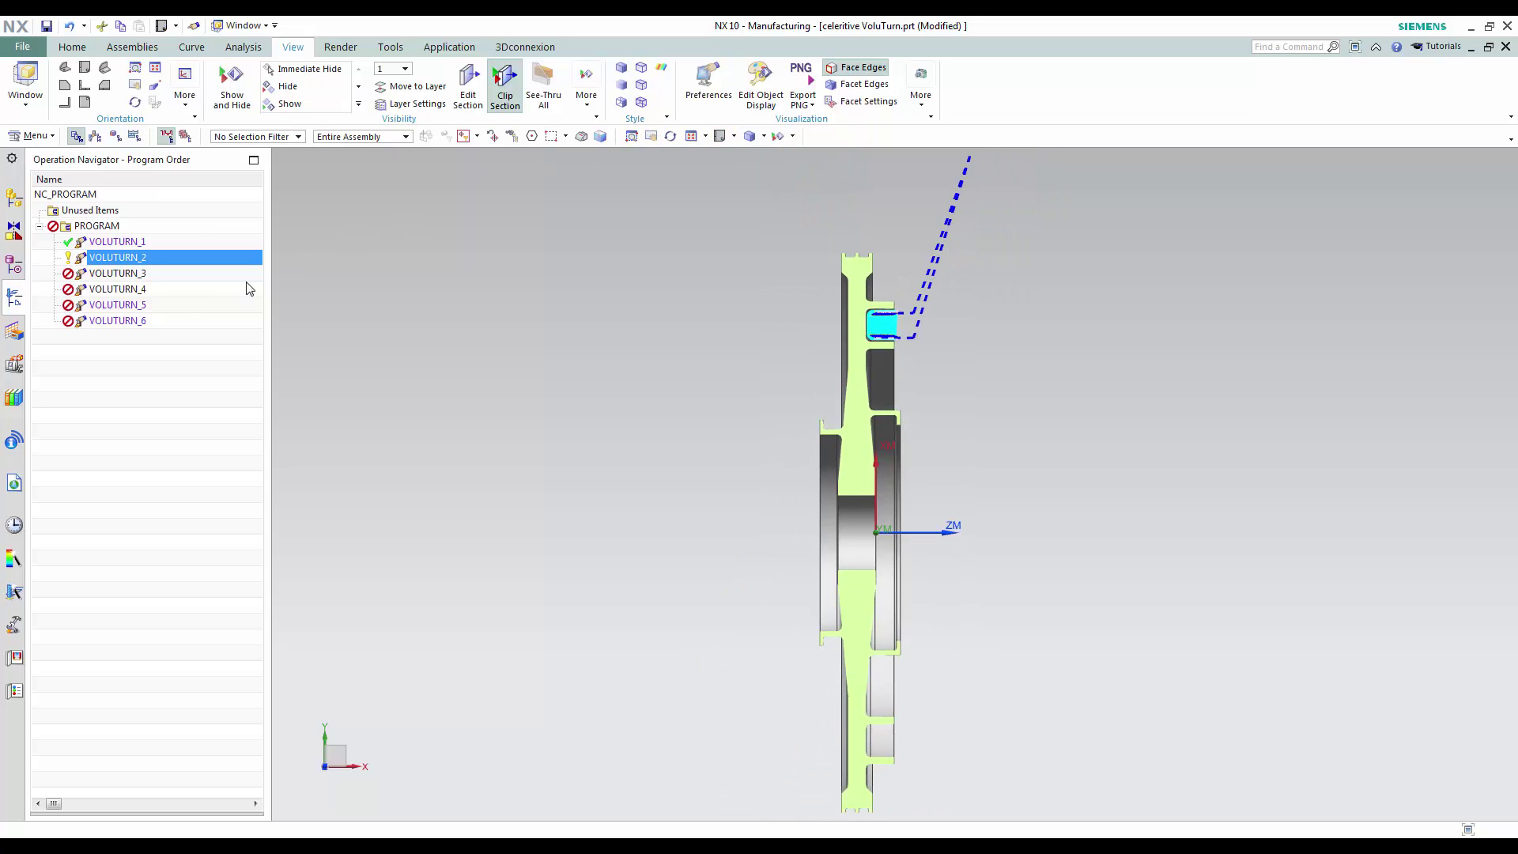
click(143, 276)
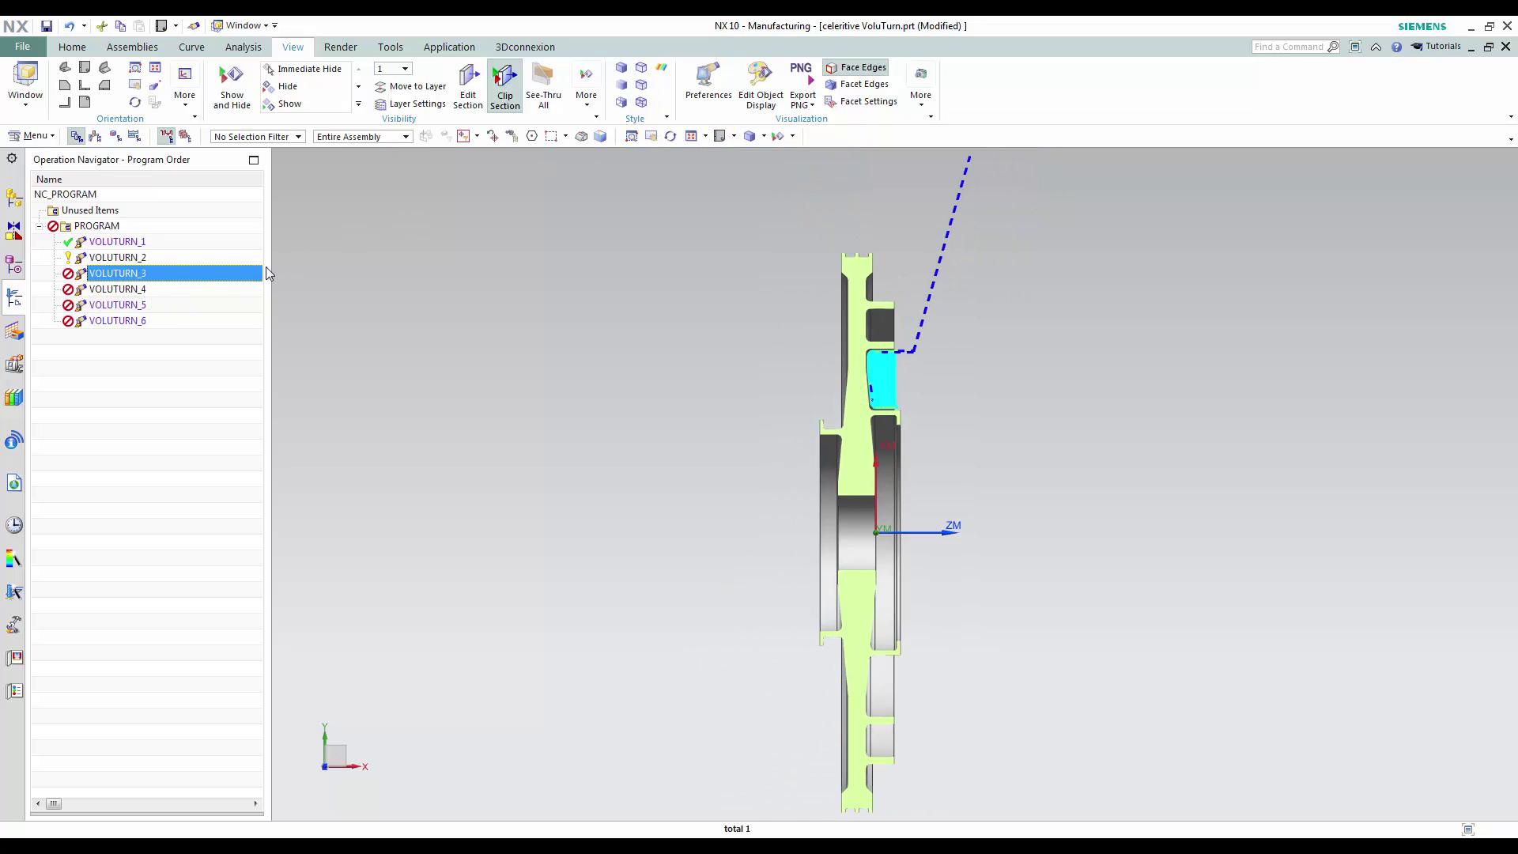
click(633, 138)
drag(861, 344, 928, 448)
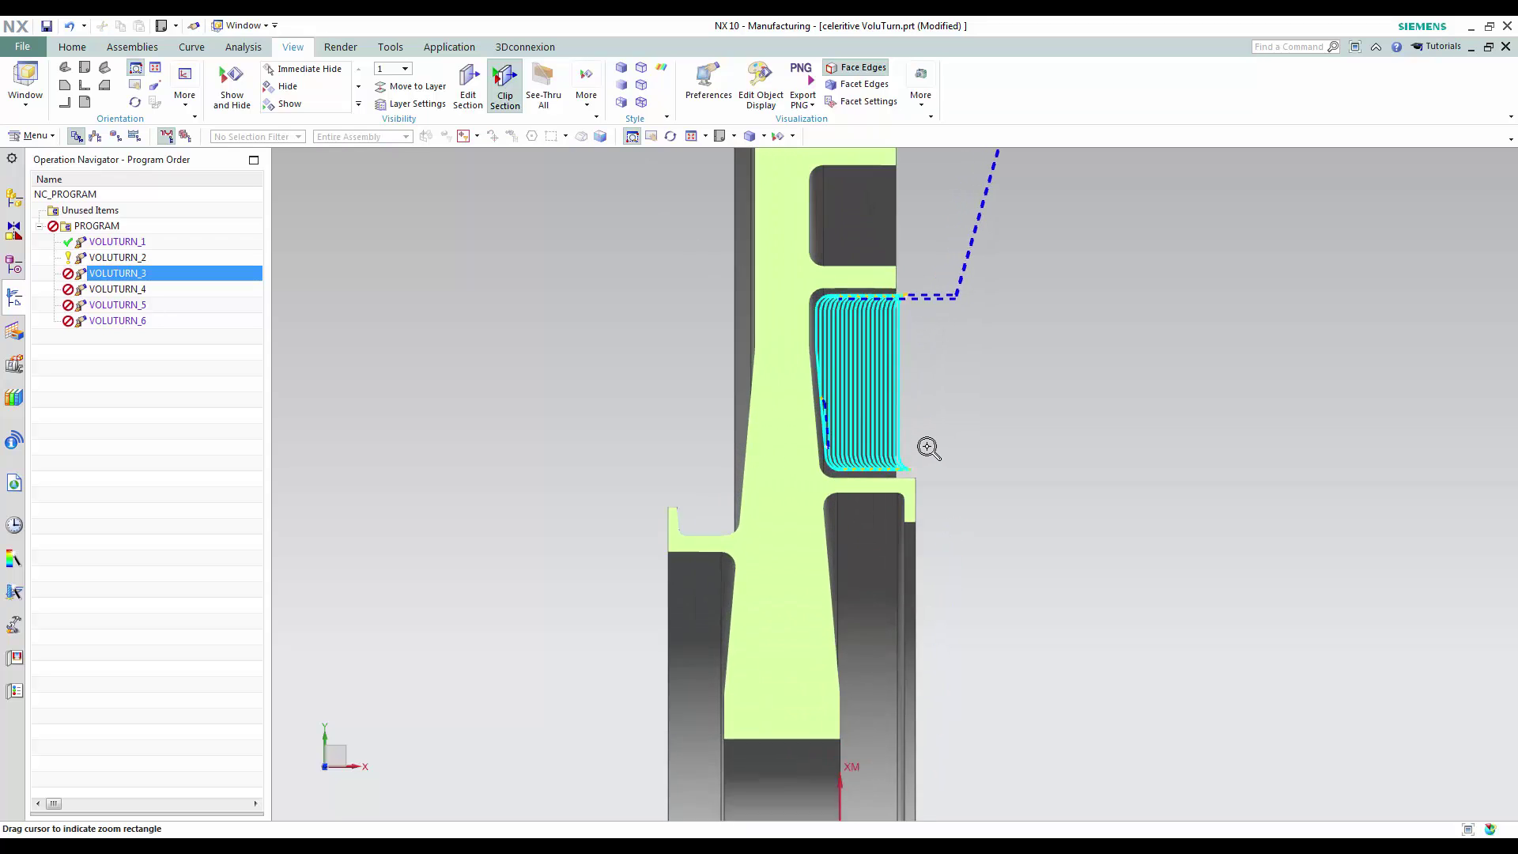
click(70, 49)
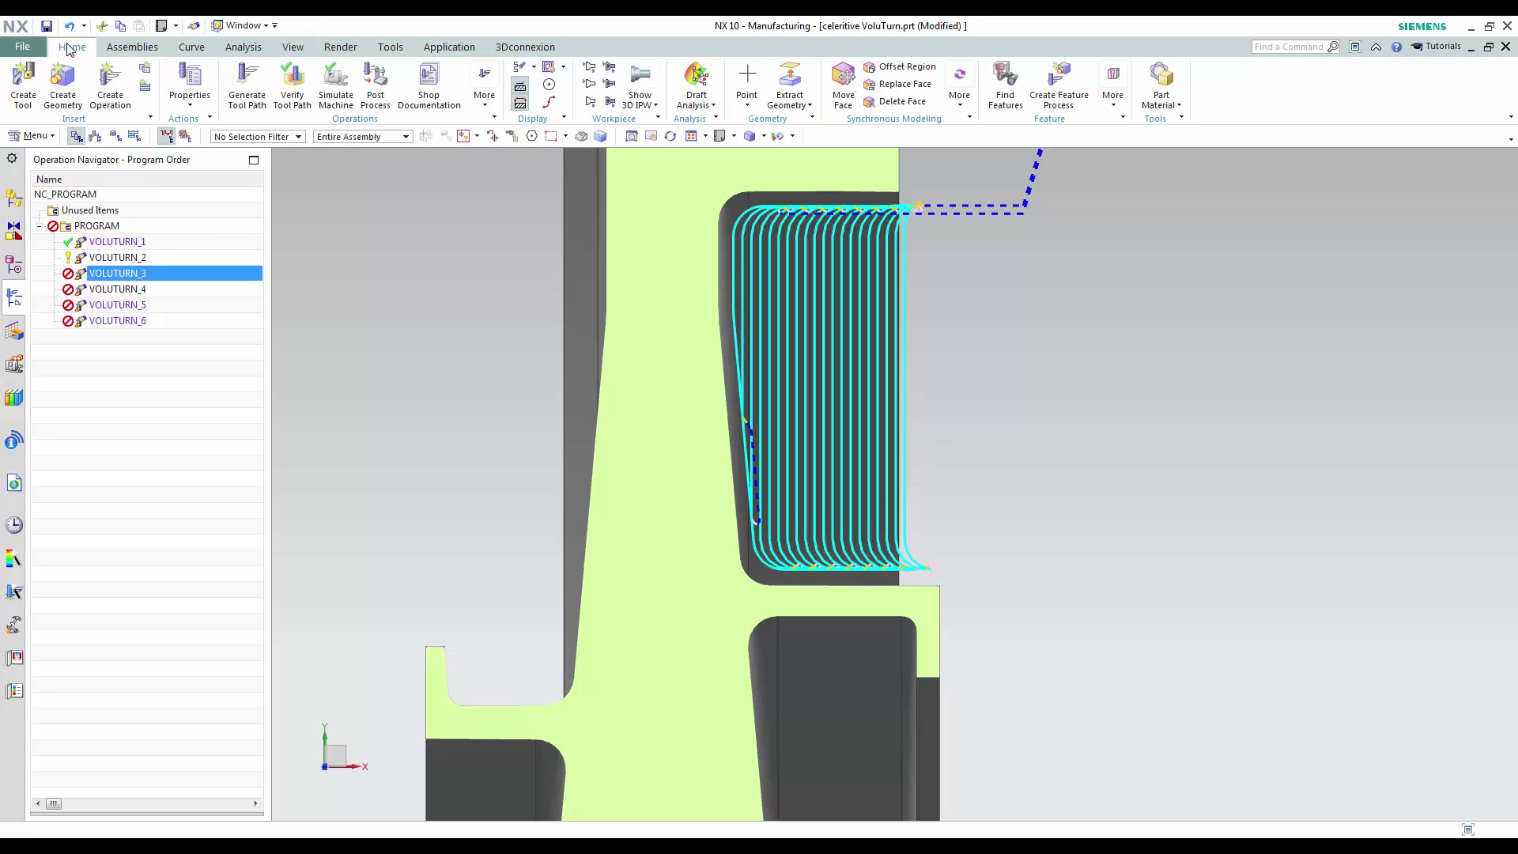
- Replay VOLUTURN_3's toolpath with the tool Assembly shown at animation speed 3, then close it
click(297, 99)
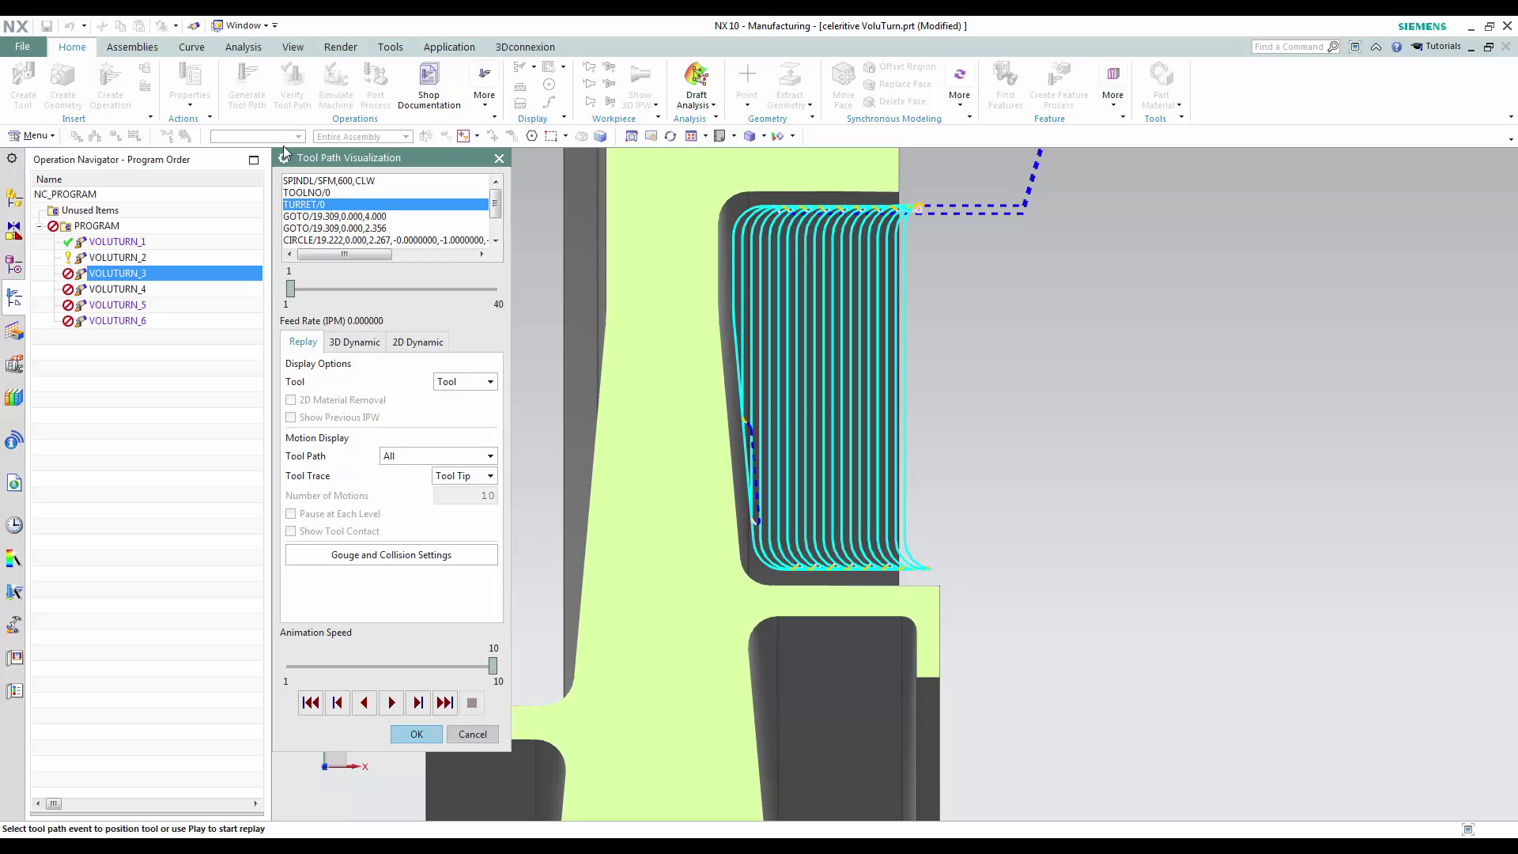
click(492, 382)
click(484, 452)
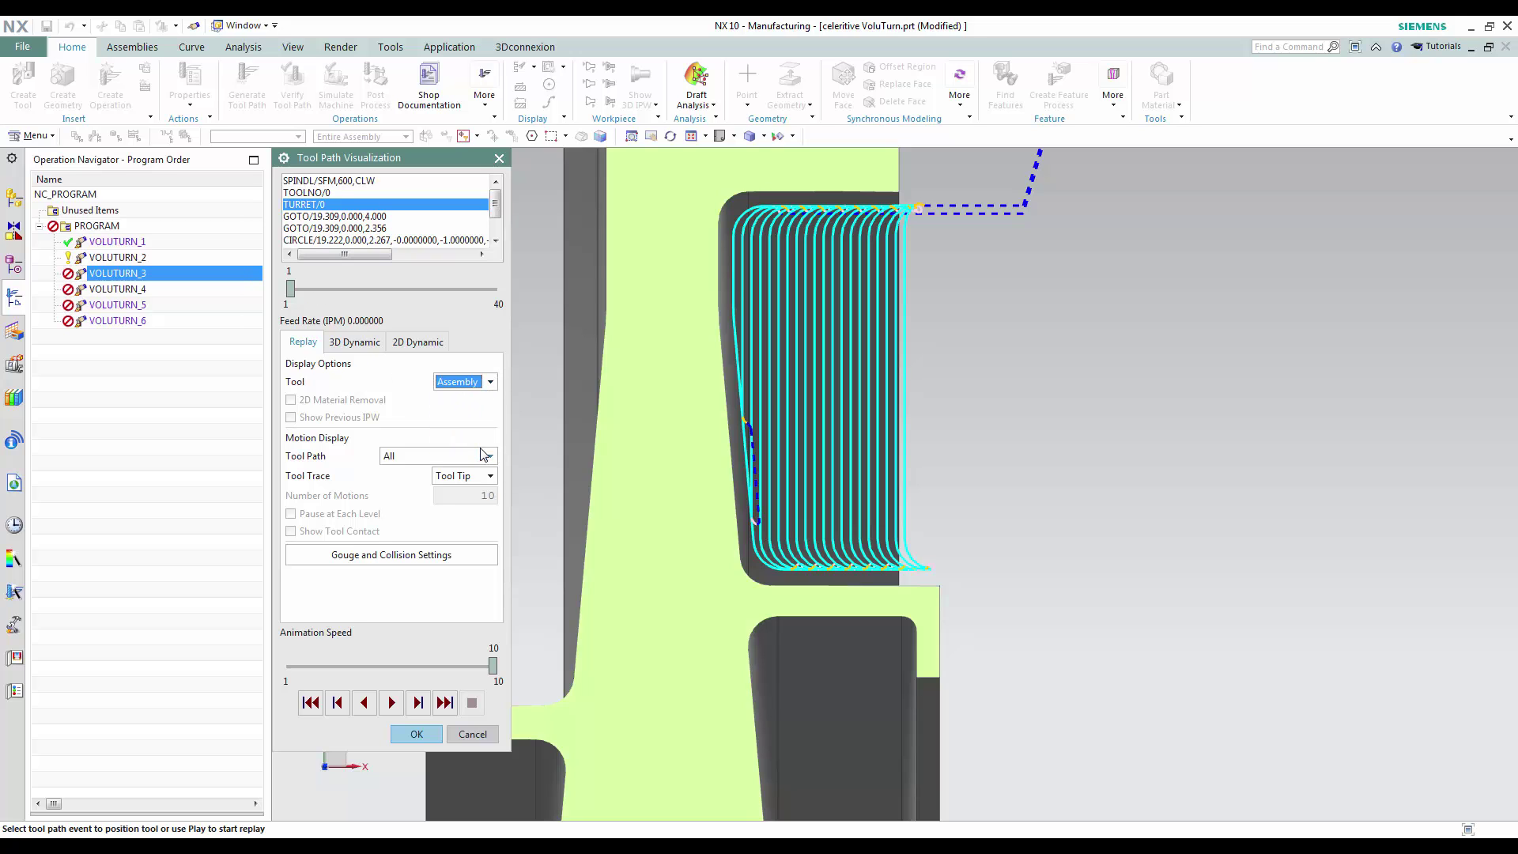
click(772, 481)
drag(492, 666, 337, 668)
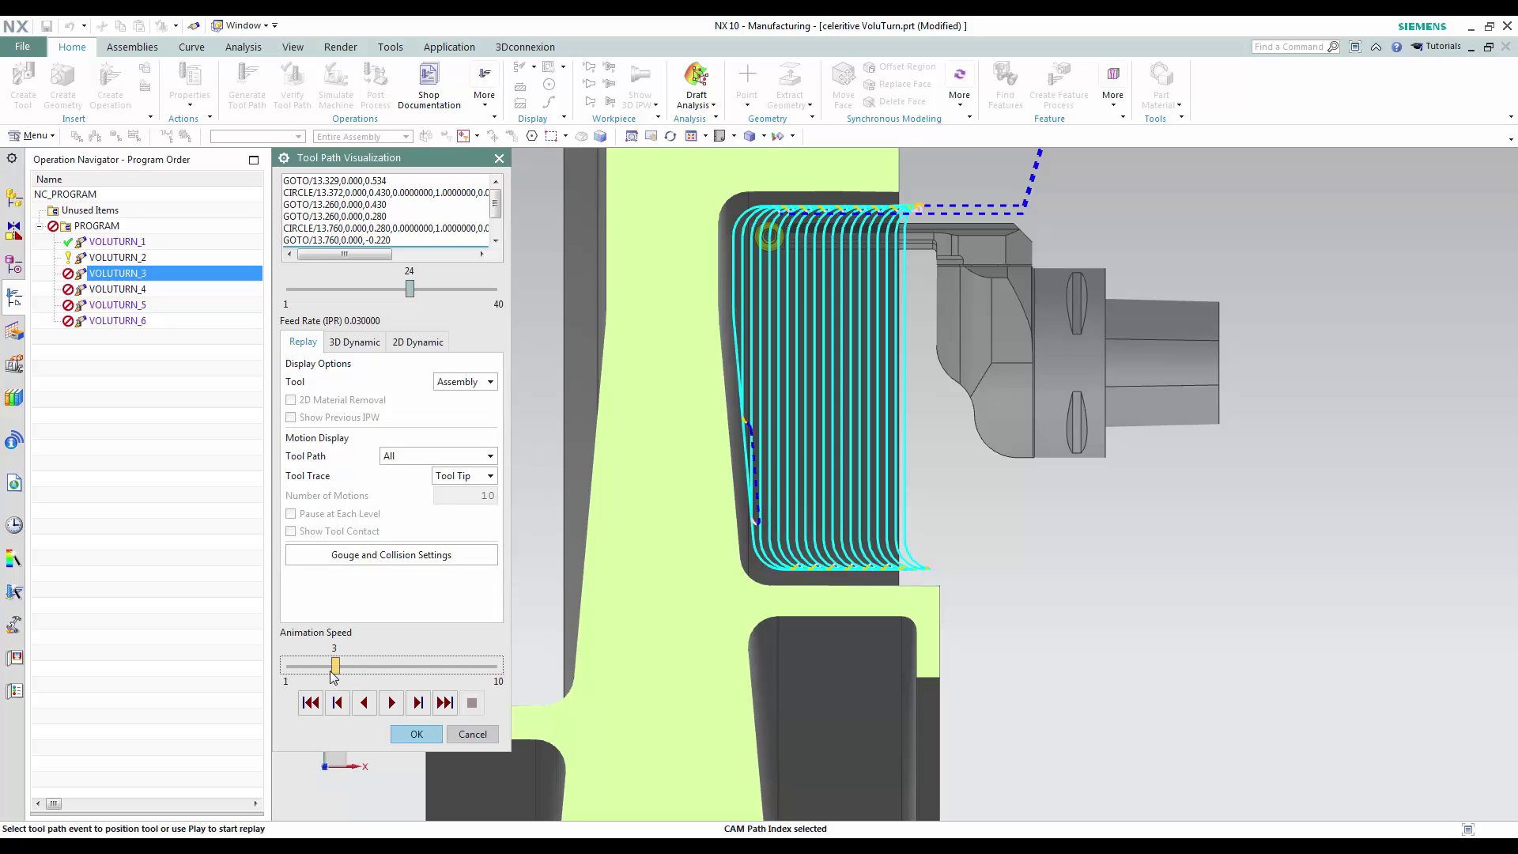
click(393, 703)
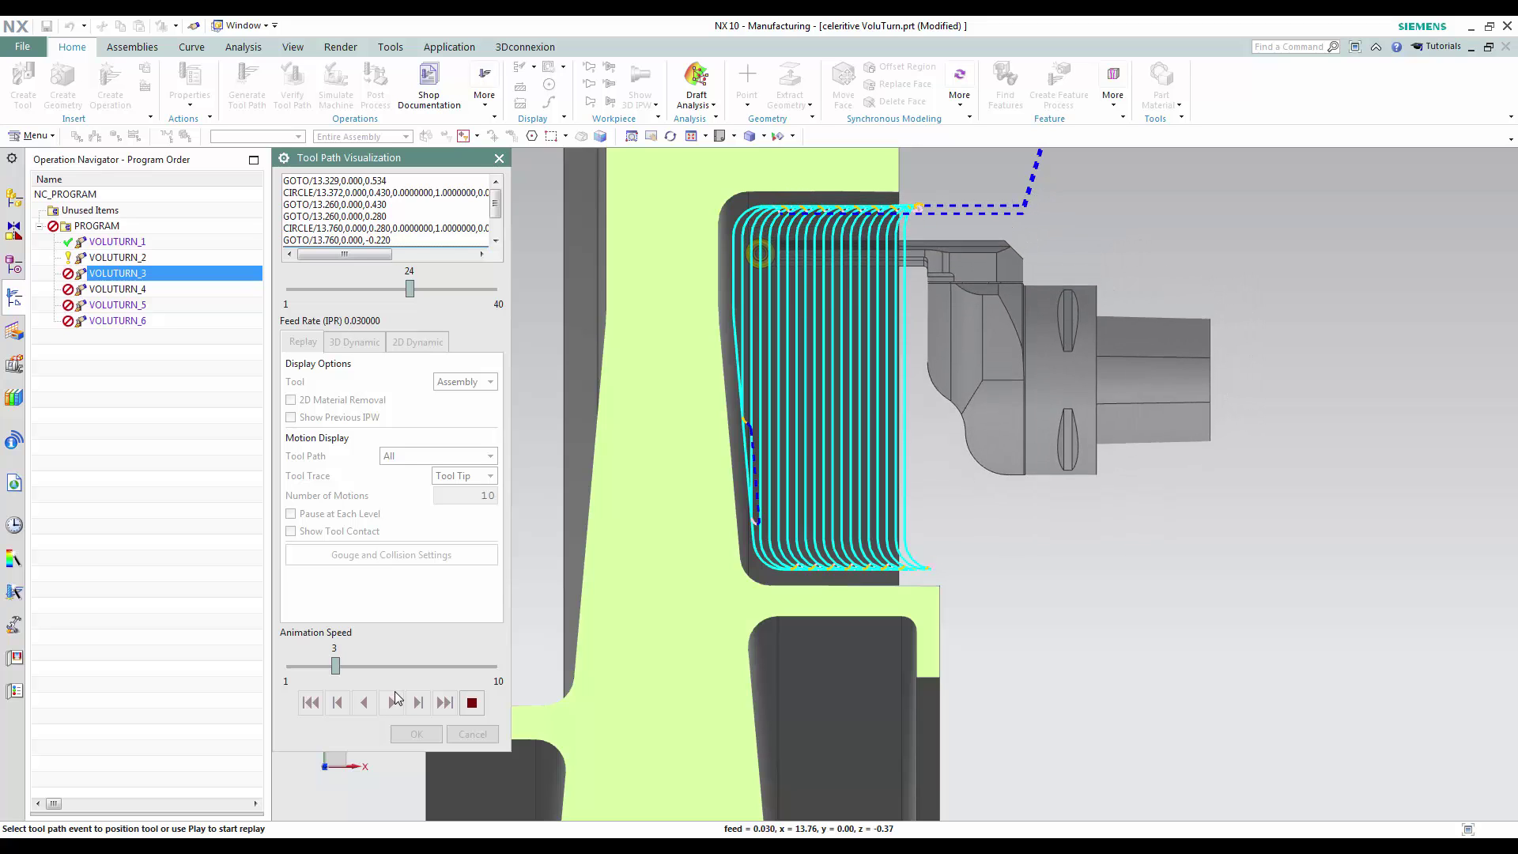
click(472, 704)
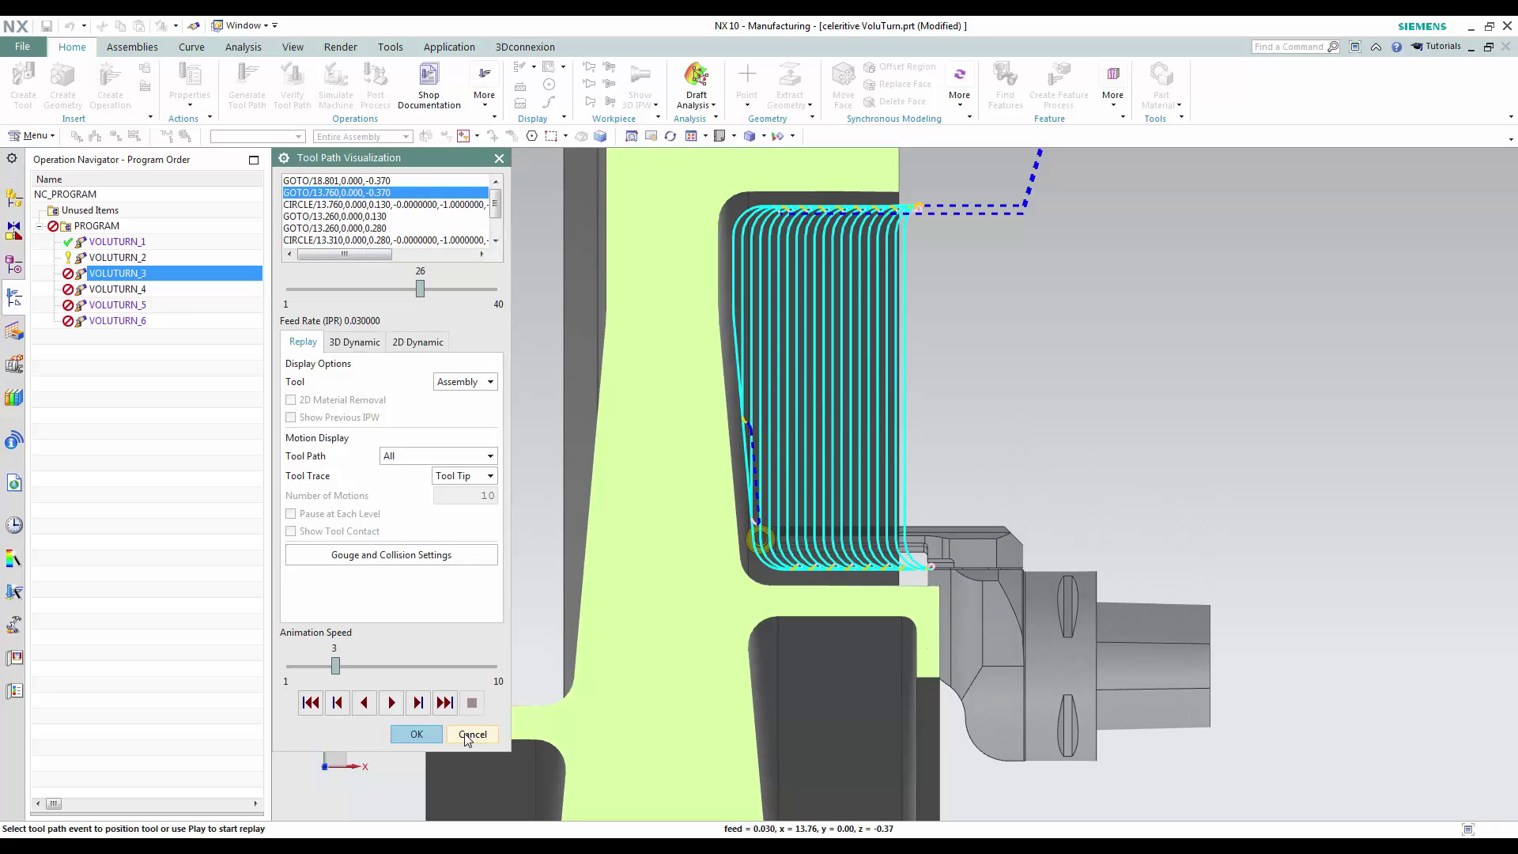
click(471, 735)
- Enable Check for Tool, Holder, and IPW Collisions for VOLUTURN_3, keeping 0.0500 holder clearance
right_click(162, 281)
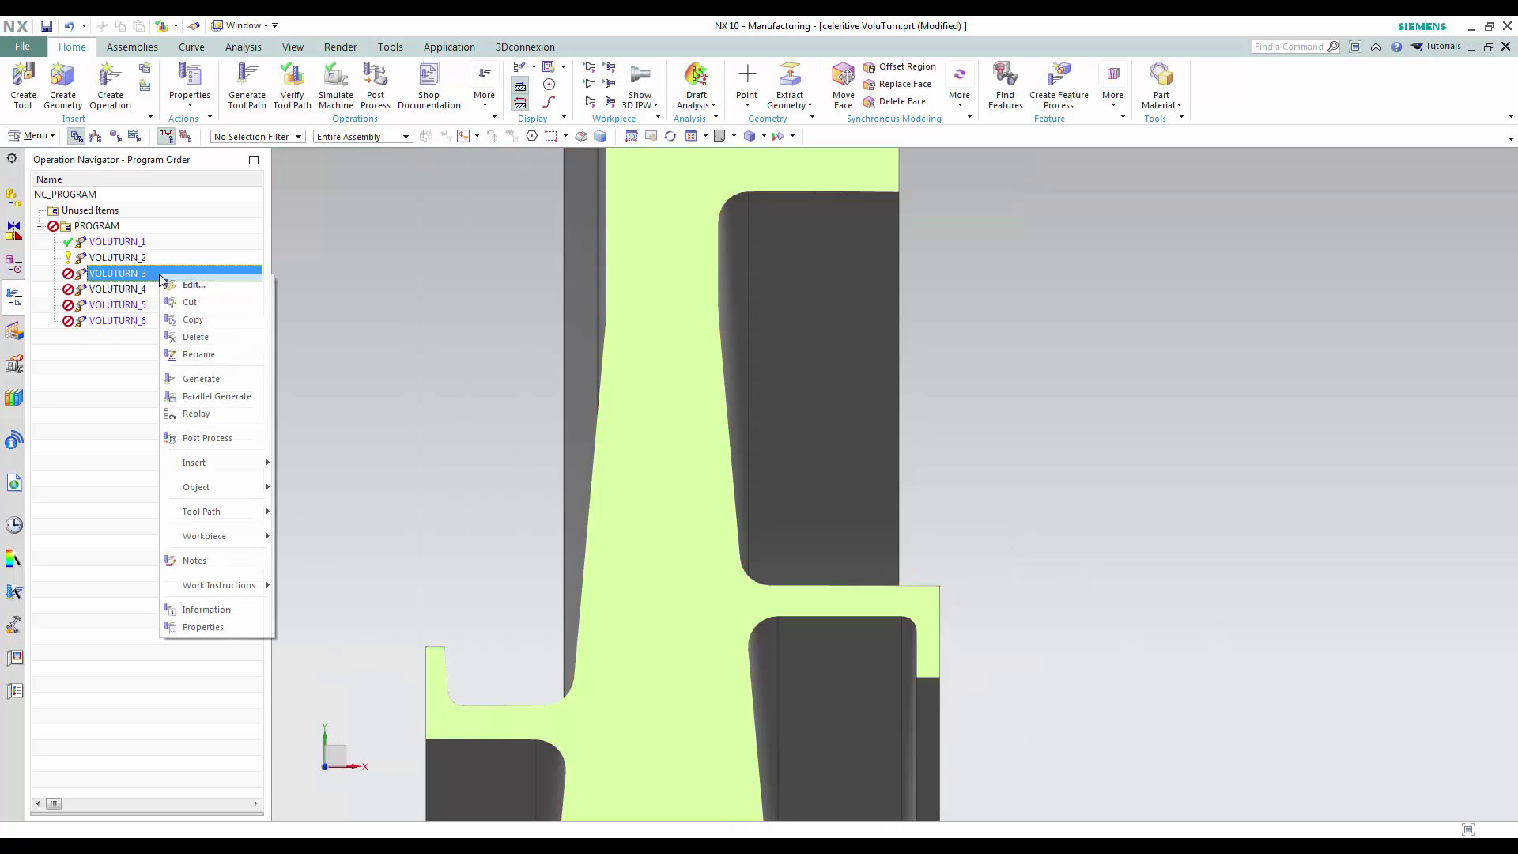
click(182, 288)
click(486, 326)
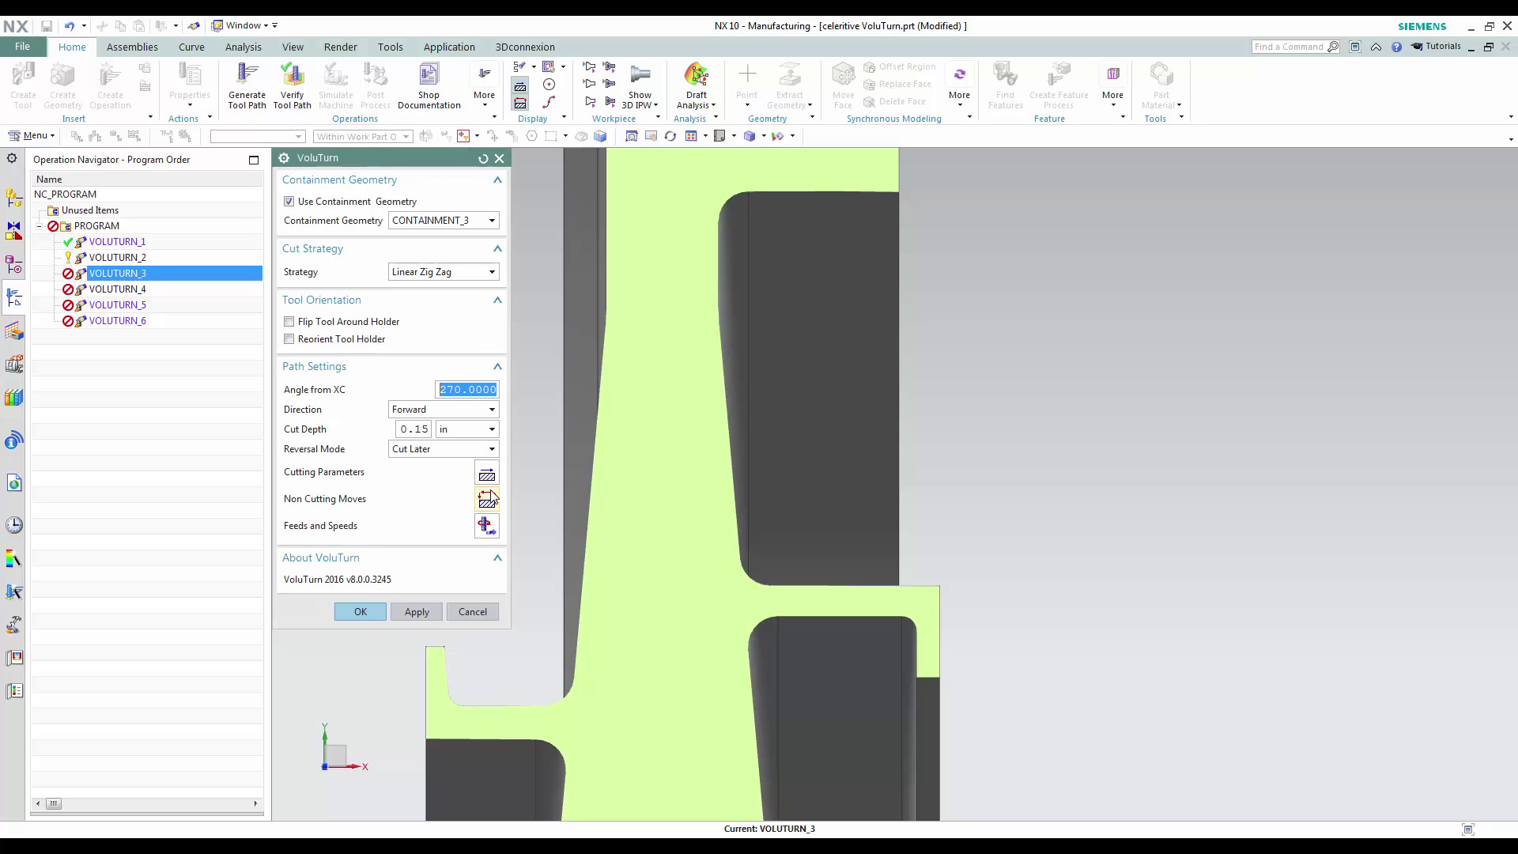
click(487, 474)
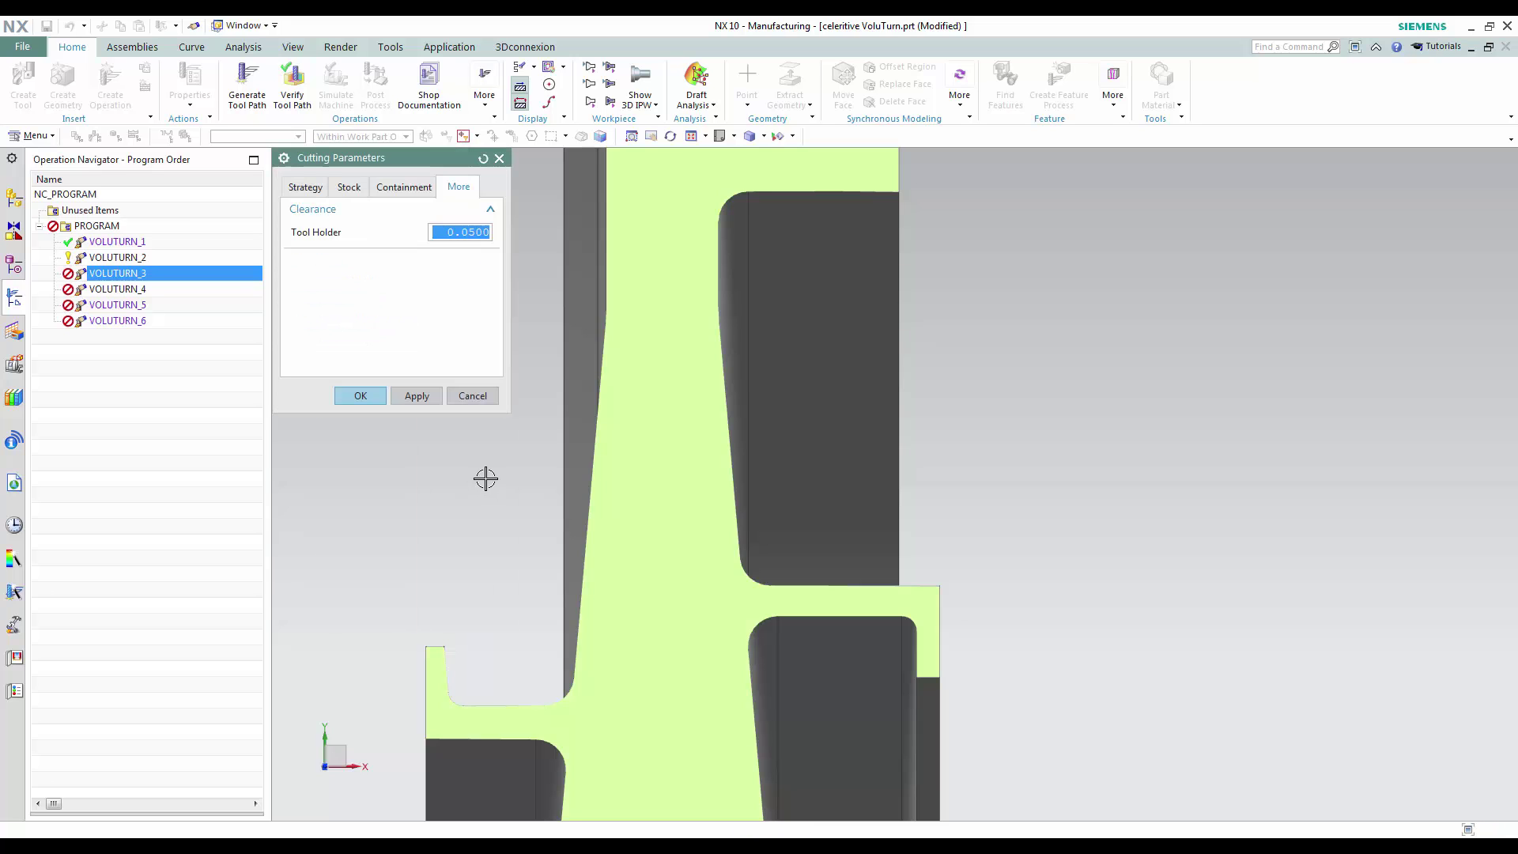
click(404, 189)
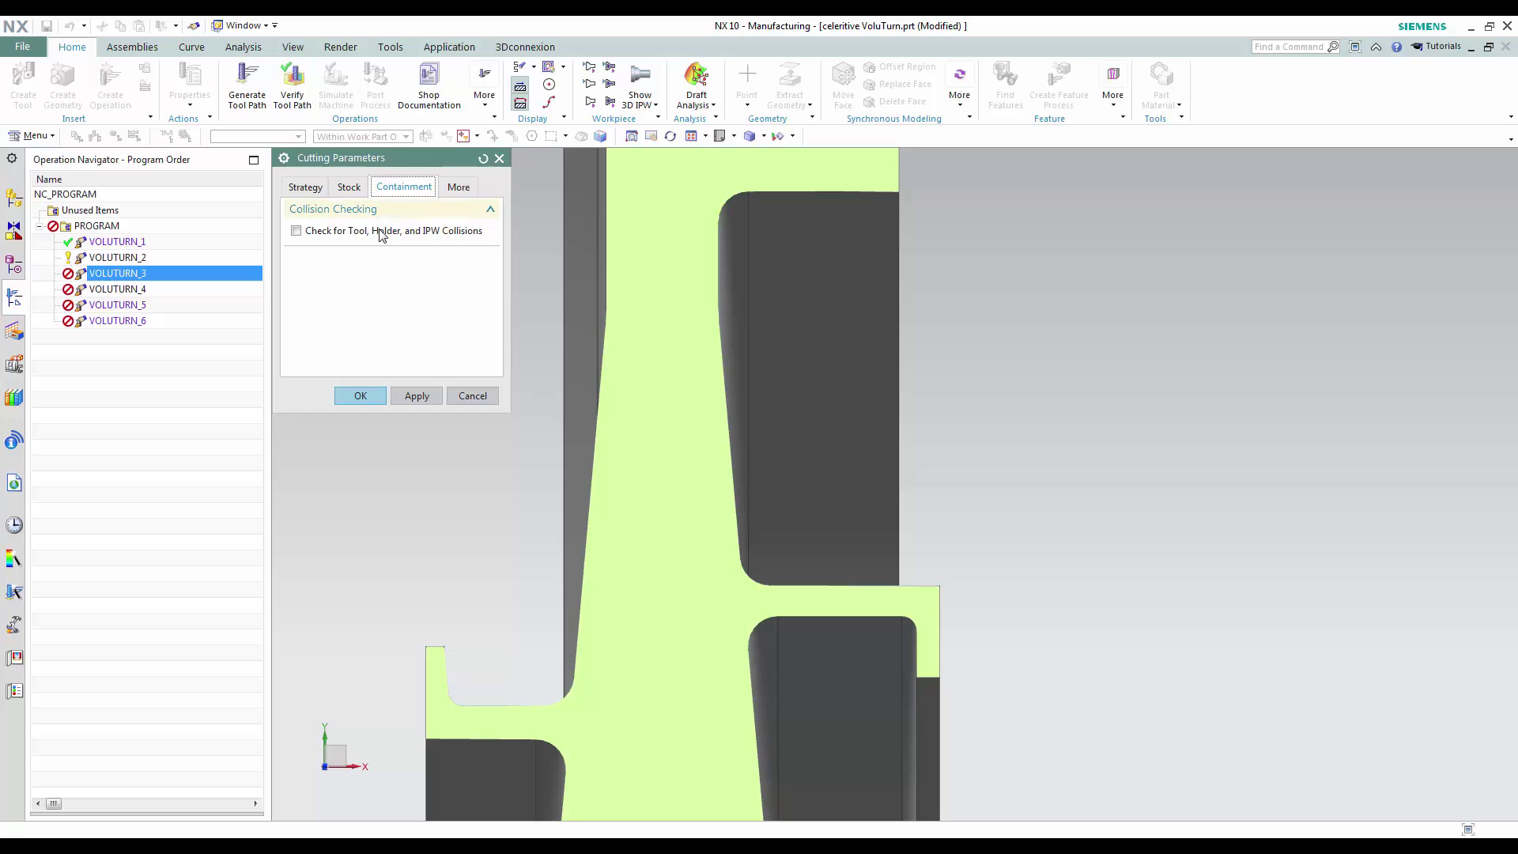
click(297, 231)
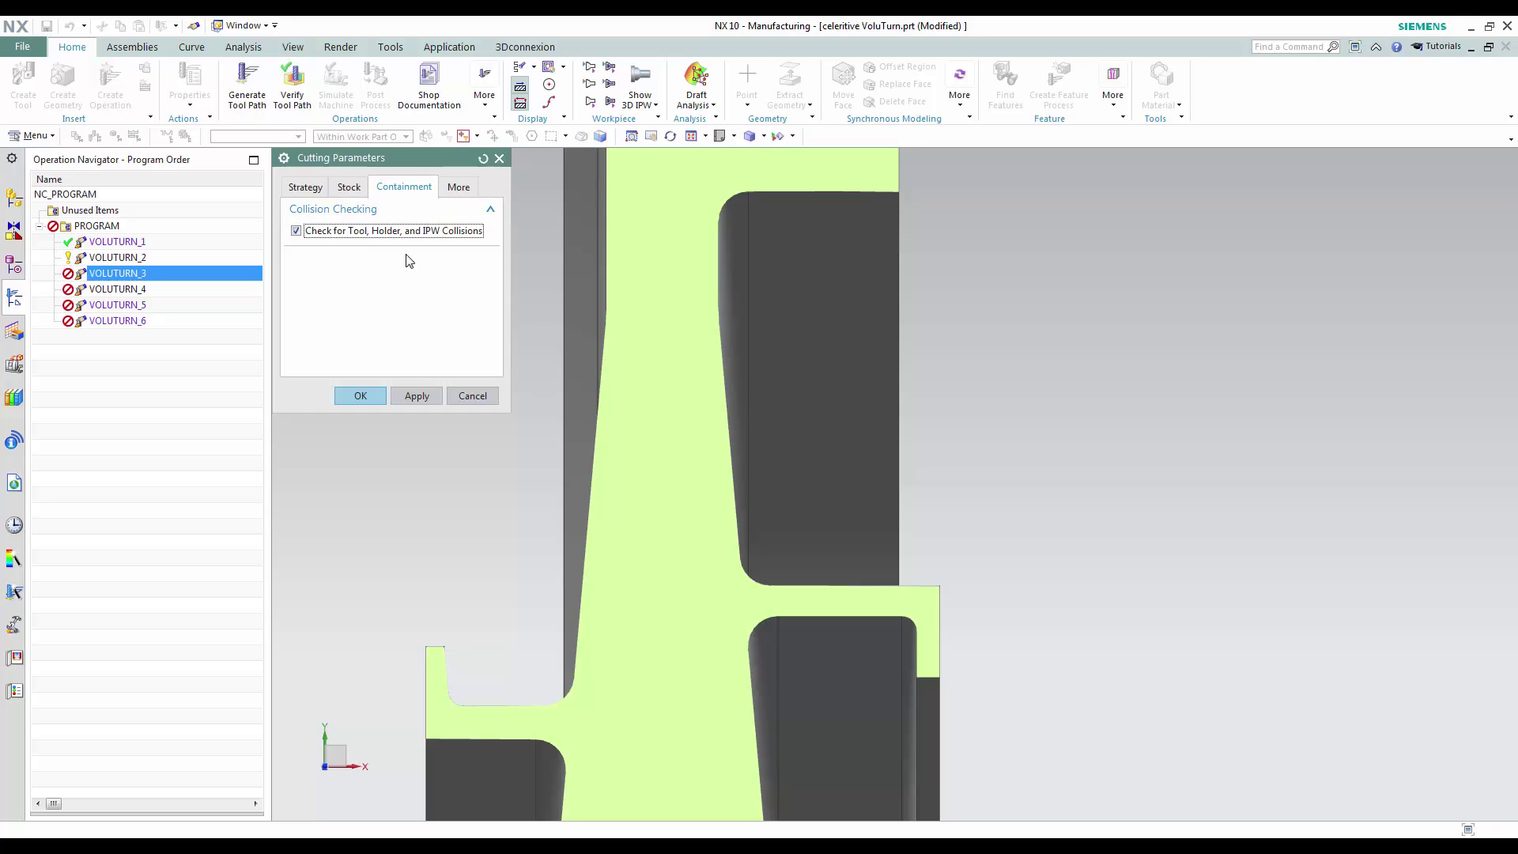
click(458, 188)
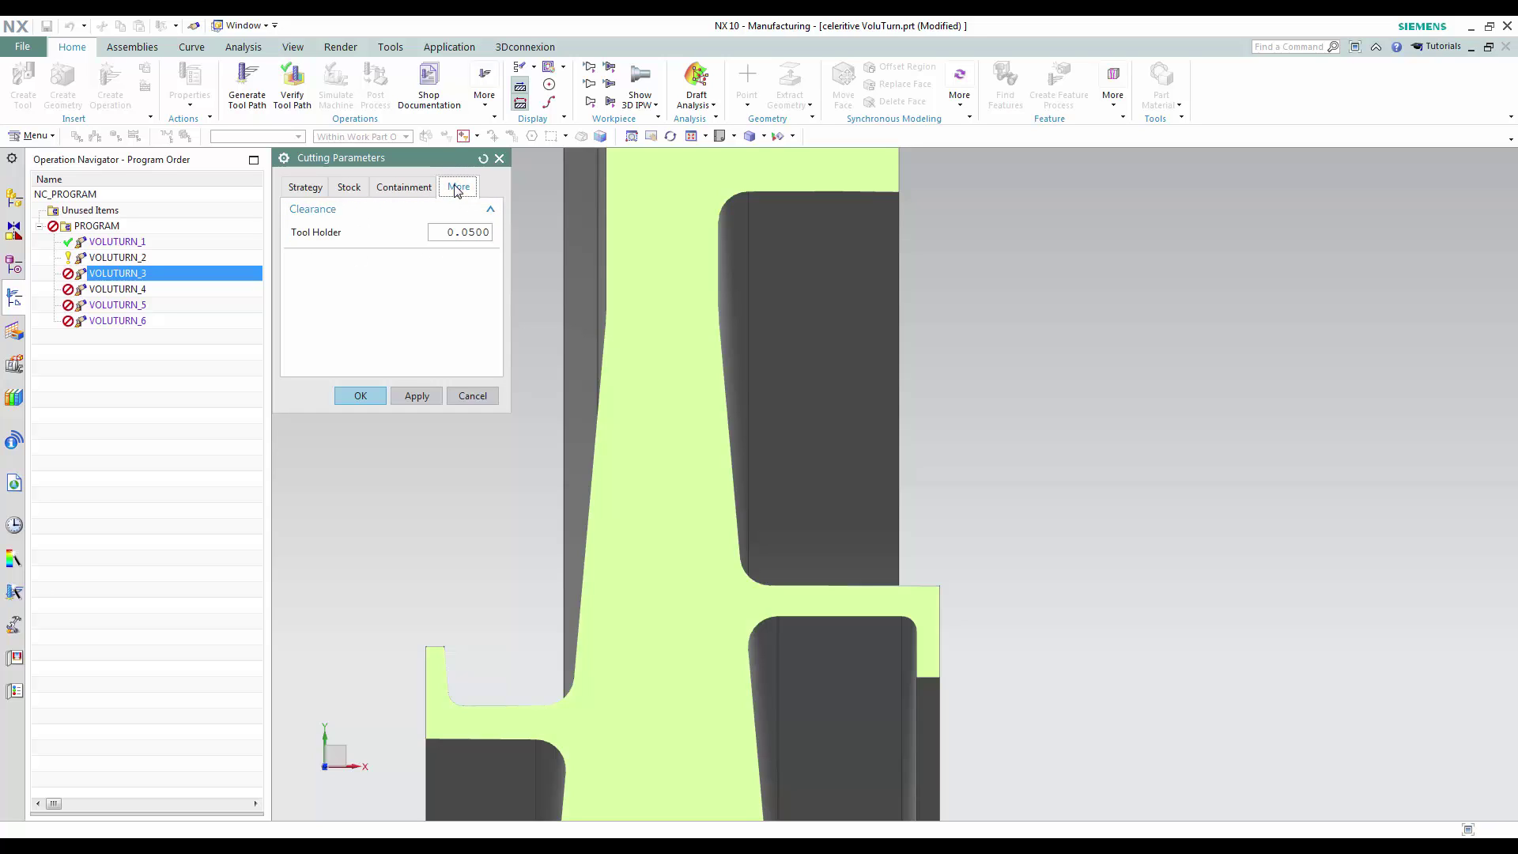
double_click(462, 231)
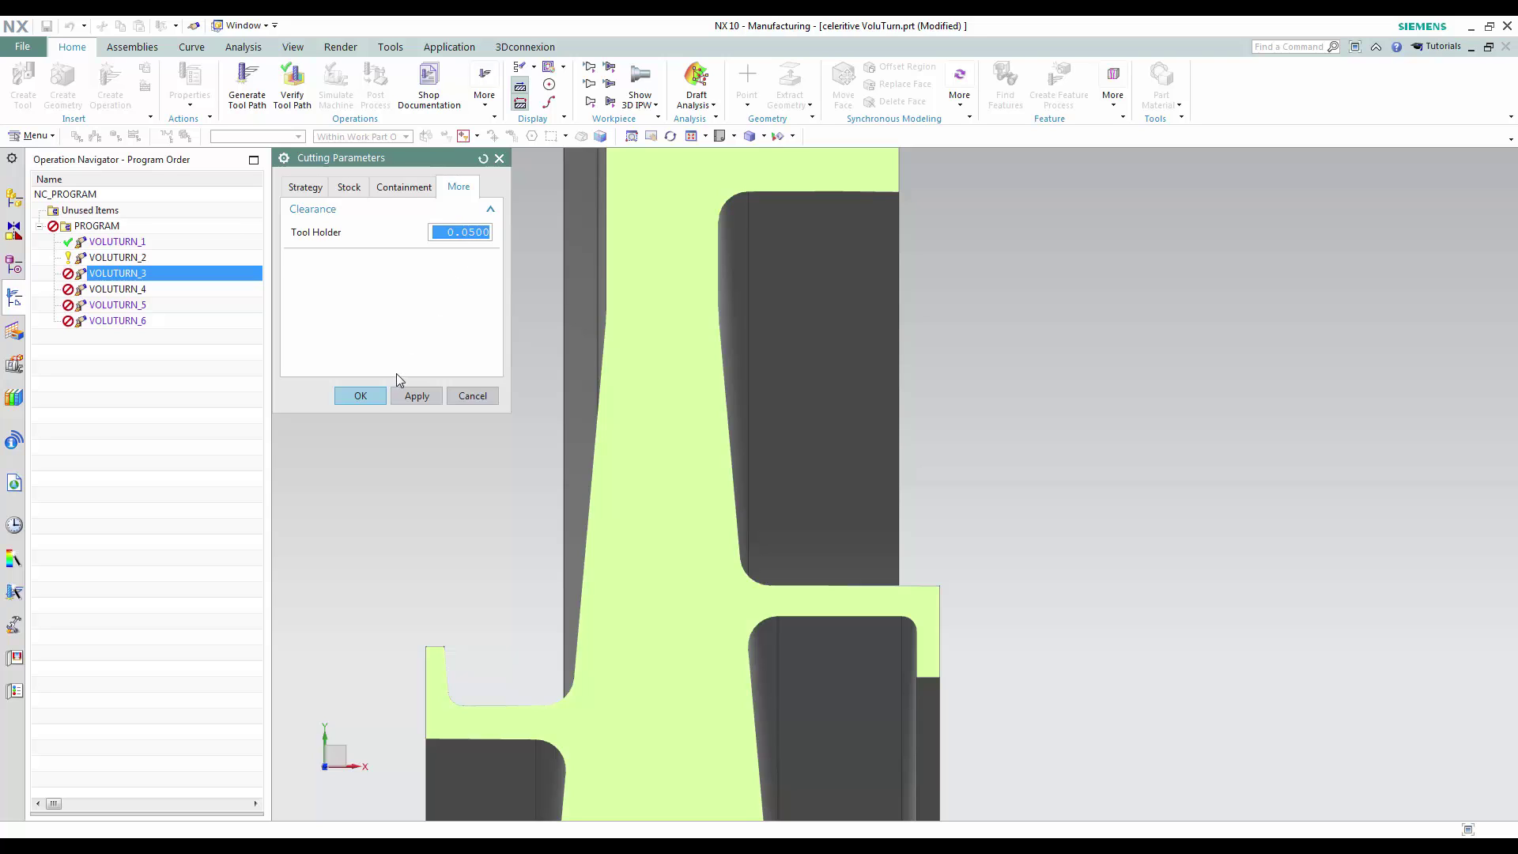